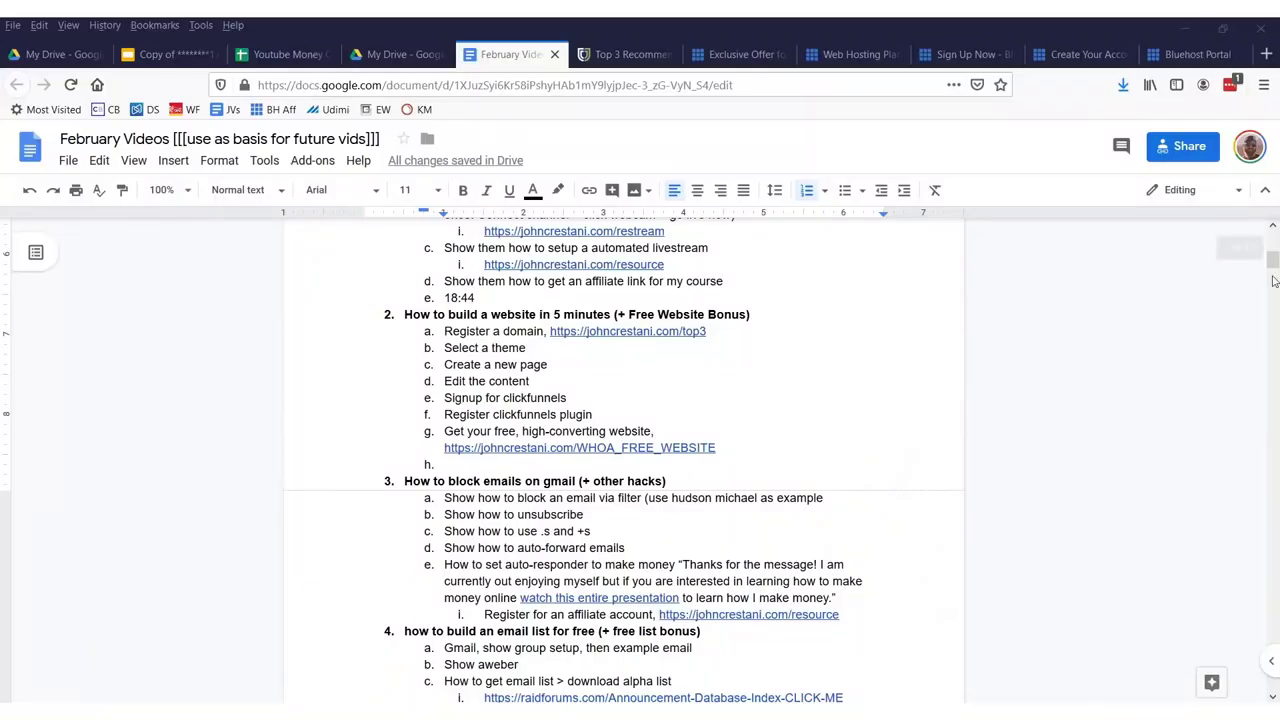
Step: Switch to the 'Top 3 Recommended' hosting page featuring Bluehost at $3.95 per month
{"action": "left_click", "coordinate": [629, 57]}
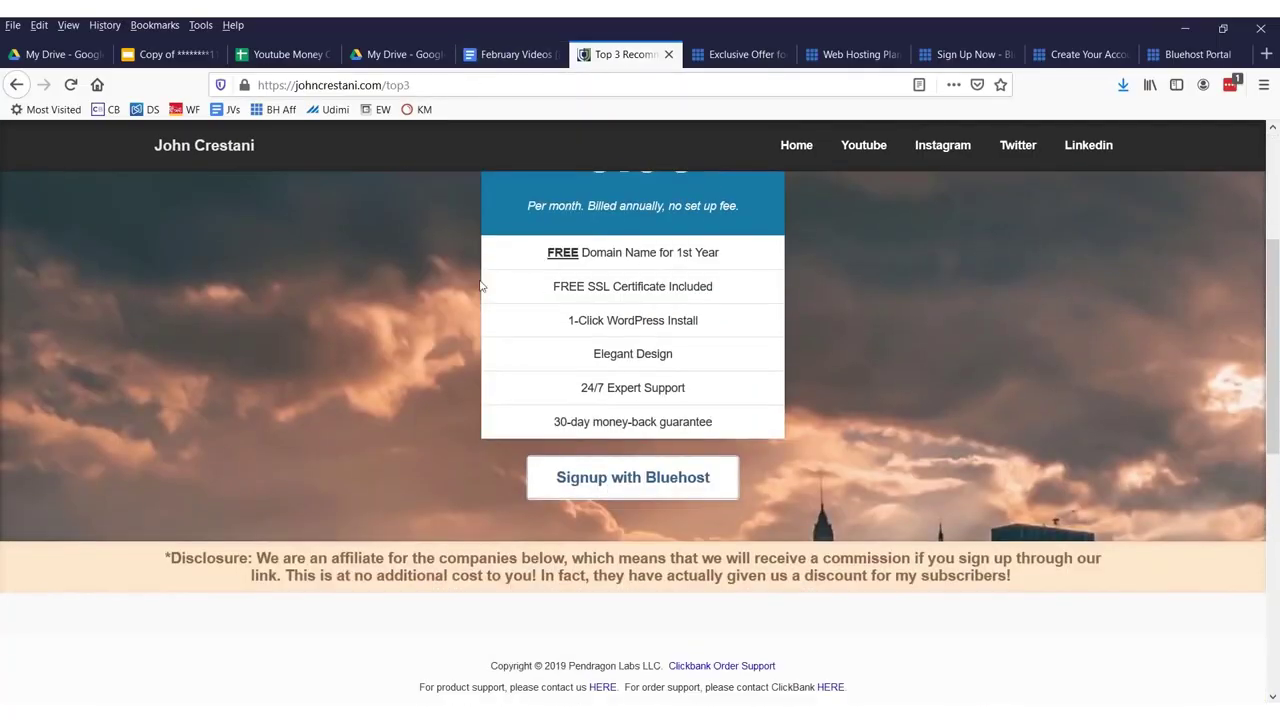
Step: Follow the Bluehost signup offer to the plan comparison of basic, plus and choice plus
{"action": "scroll", "coordinate": [632, 470], "scroll_direction": "up", "scroll_amount": 2}
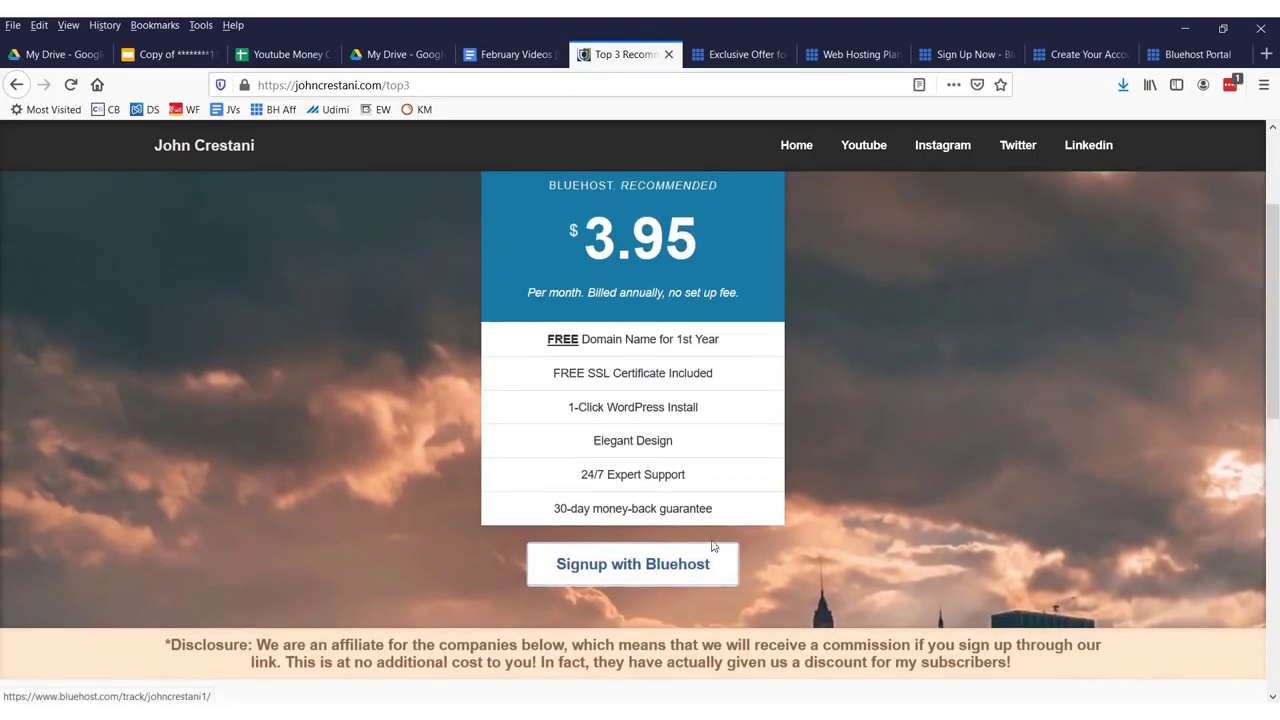
{"action": "left_click", "coordinate": [654, 567]}
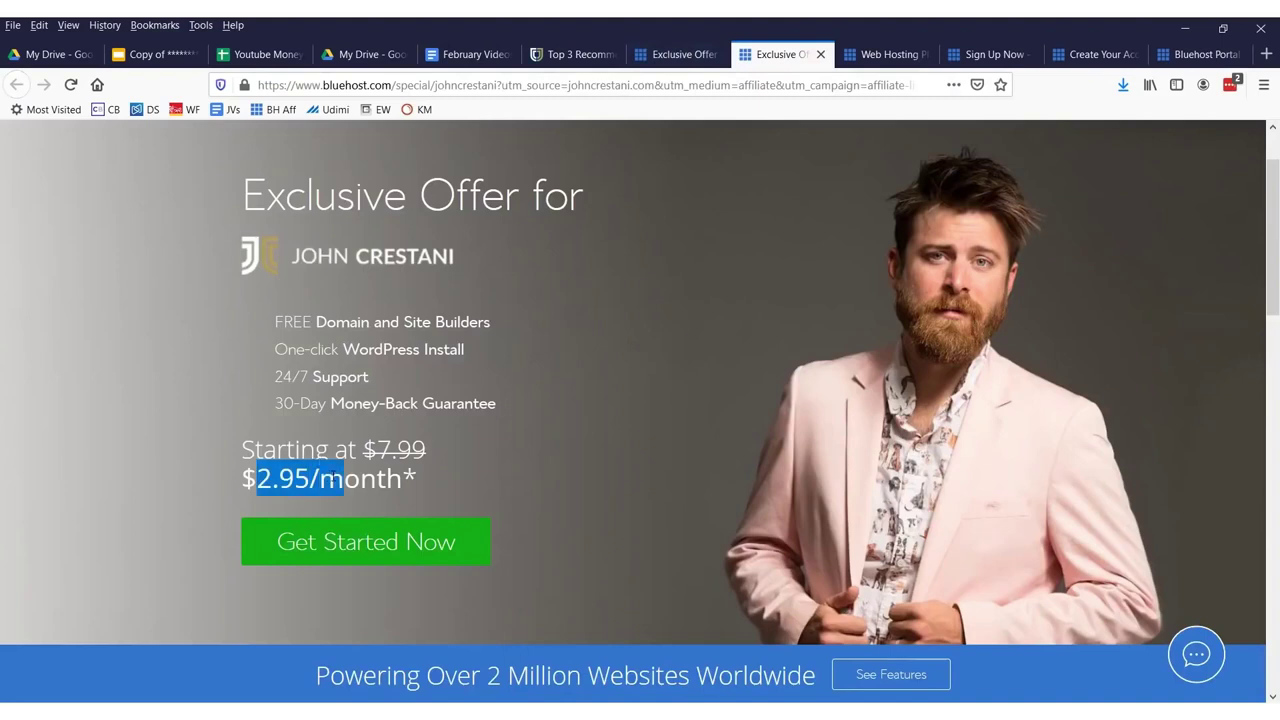
{"action": "left_click", "coordinate": [385, 474]}
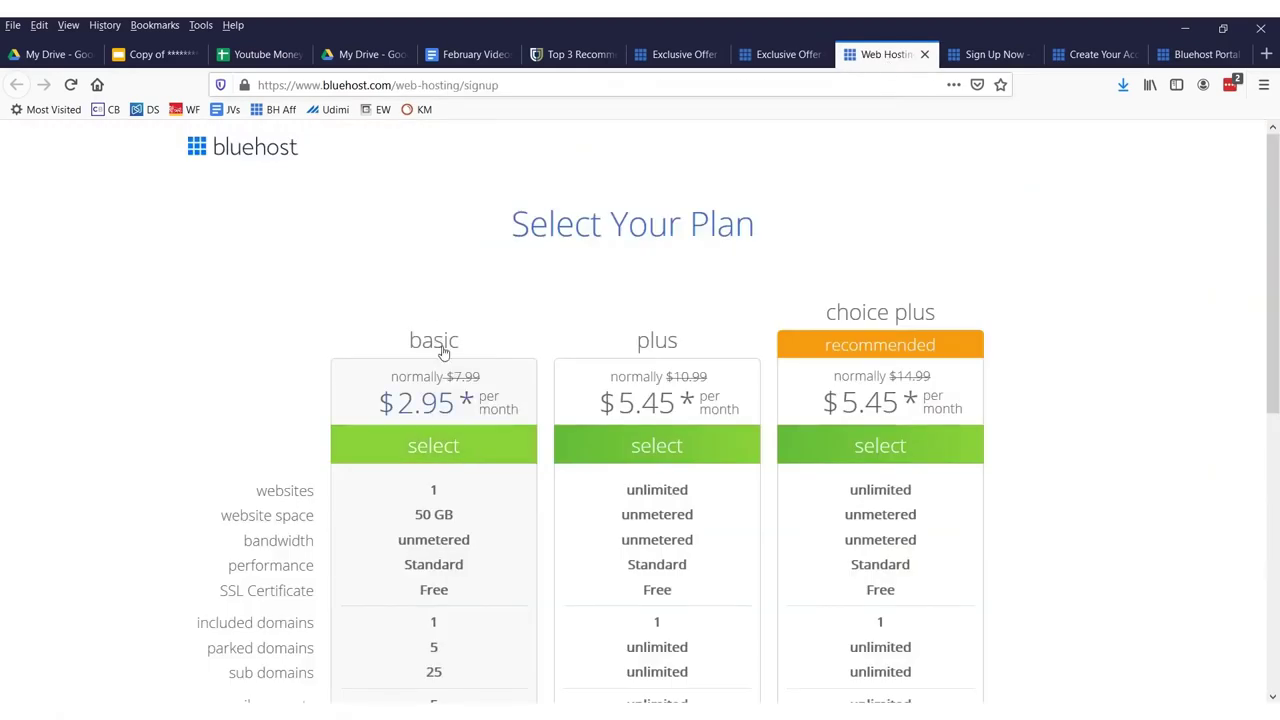
Step: Select the basic plan and confirm ilovehedgehogsdoyou.com is available as a new domain
{"action": "scroll", "coordinate": [443, 360], "scroll_direction": "down", "scroll_amount": 2}
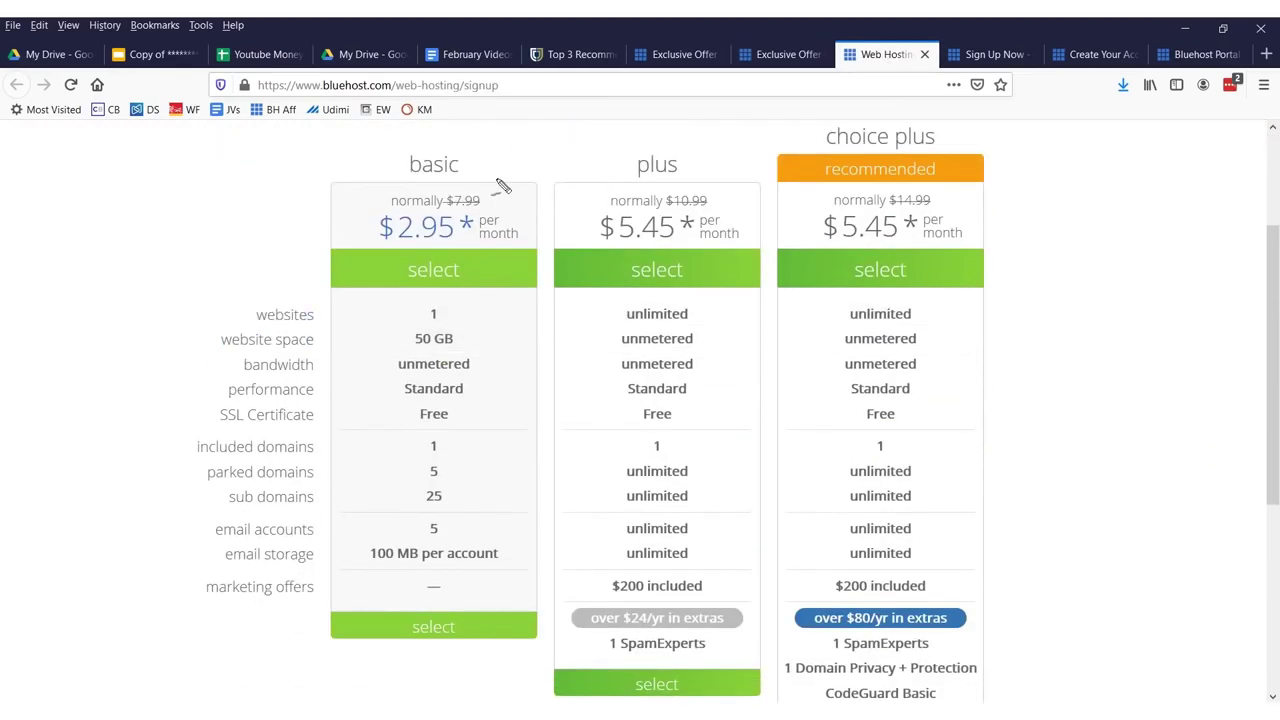
{"action": "left_click_drag", "start_coordinate": [205, 115], "coordinate": [152, 700]}
{"action": "scroll", "coordinate": [640, 500], "scroll_direction": "down", "scroll_amount": 5}
{"action": "left_click", "coordinate": [992, 54]}
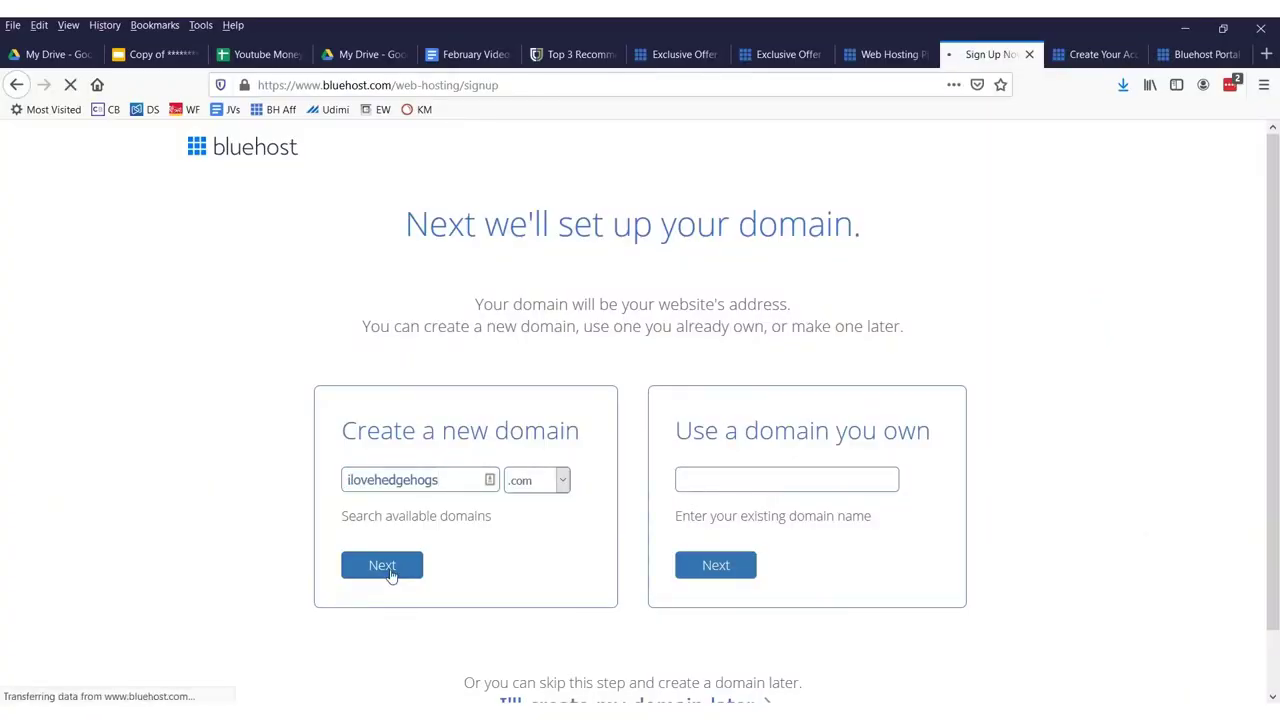
{"action": "key", "text": "alt+Left"}
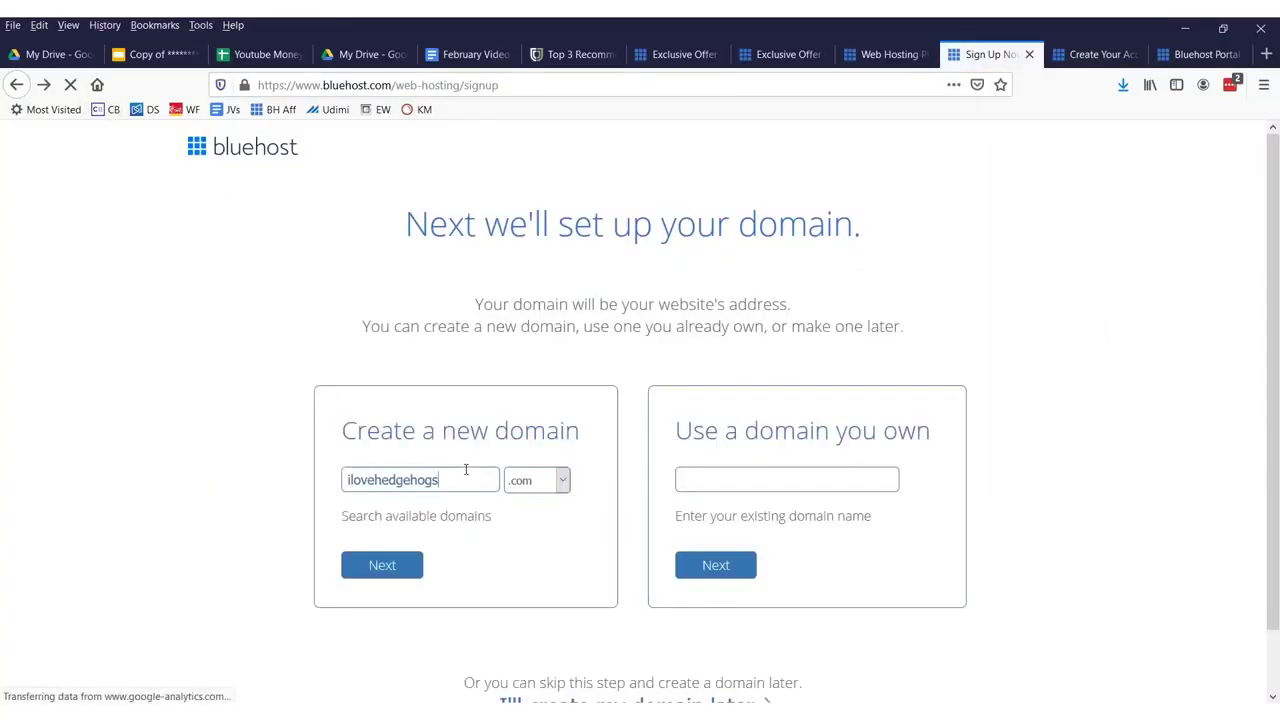
{"action": "left_click", "coordinate": [374, 577]}
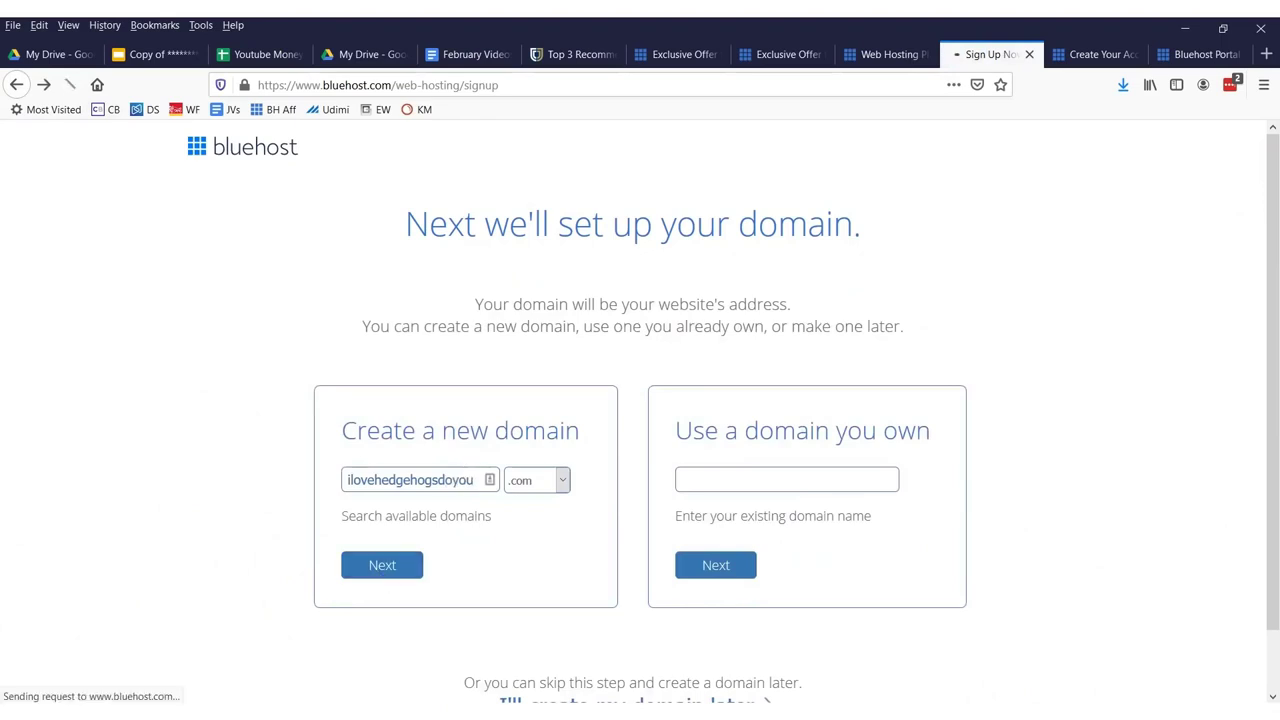
Step: Keep the Basic 36 Month plan with only Domain Privacy + Protection, totalling $118.08
{"action": "left_click_drag", "start_coordinate": [563, 358], "coordinate": [371, 311]}
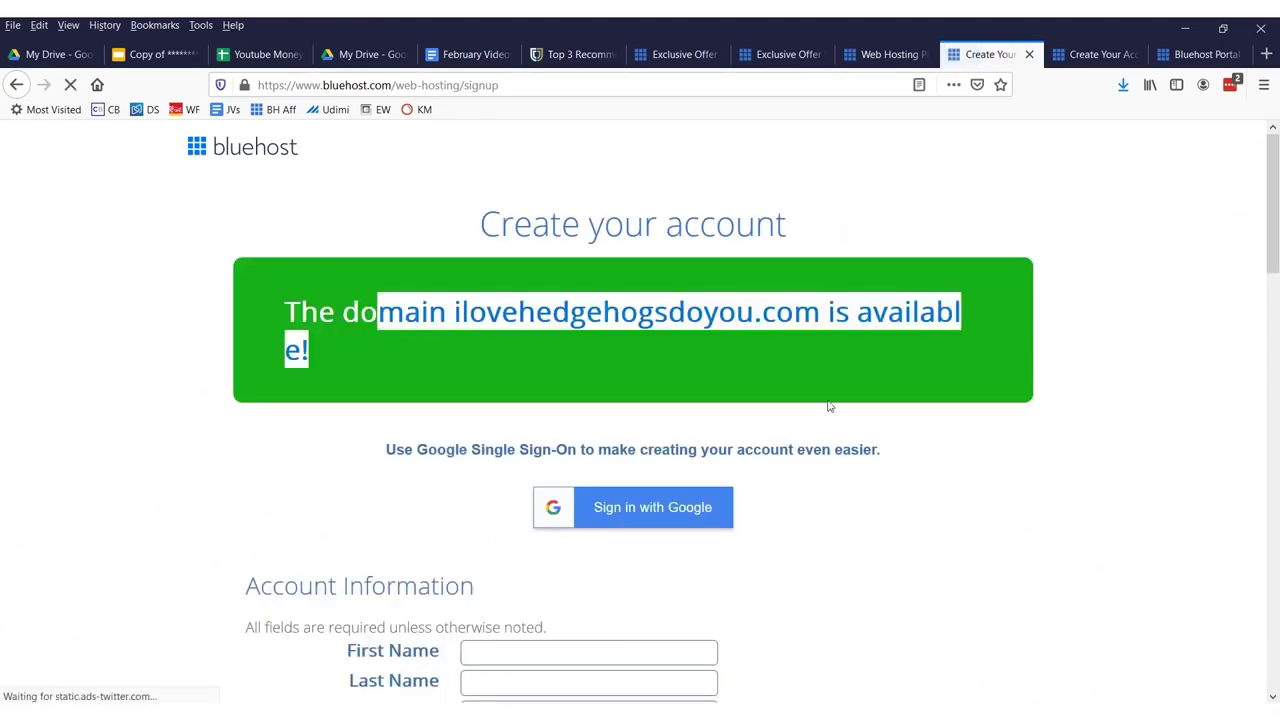
{"action": "left_click", "coordinate": [794, 420]}
{"action": "scroll", "coordinate": [771, 374], "scroll_direction": "down", "scroll_amount": 3}
{"action": "scroll", "coordinate": [799, 376], "scroll_direction": "up", "scroll_amount": 3}
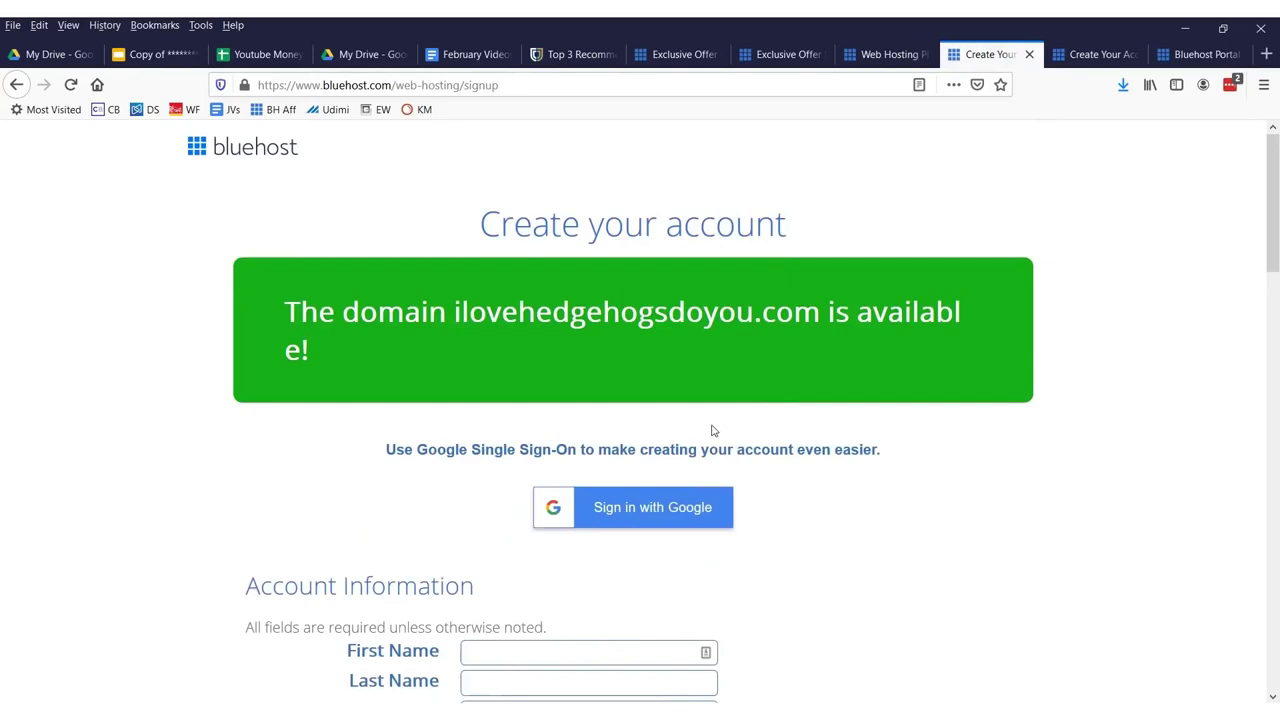
{"action": "scroll", "coordinate": [713, 430], "scroll_direction": "down", "scroll_amount": 5}
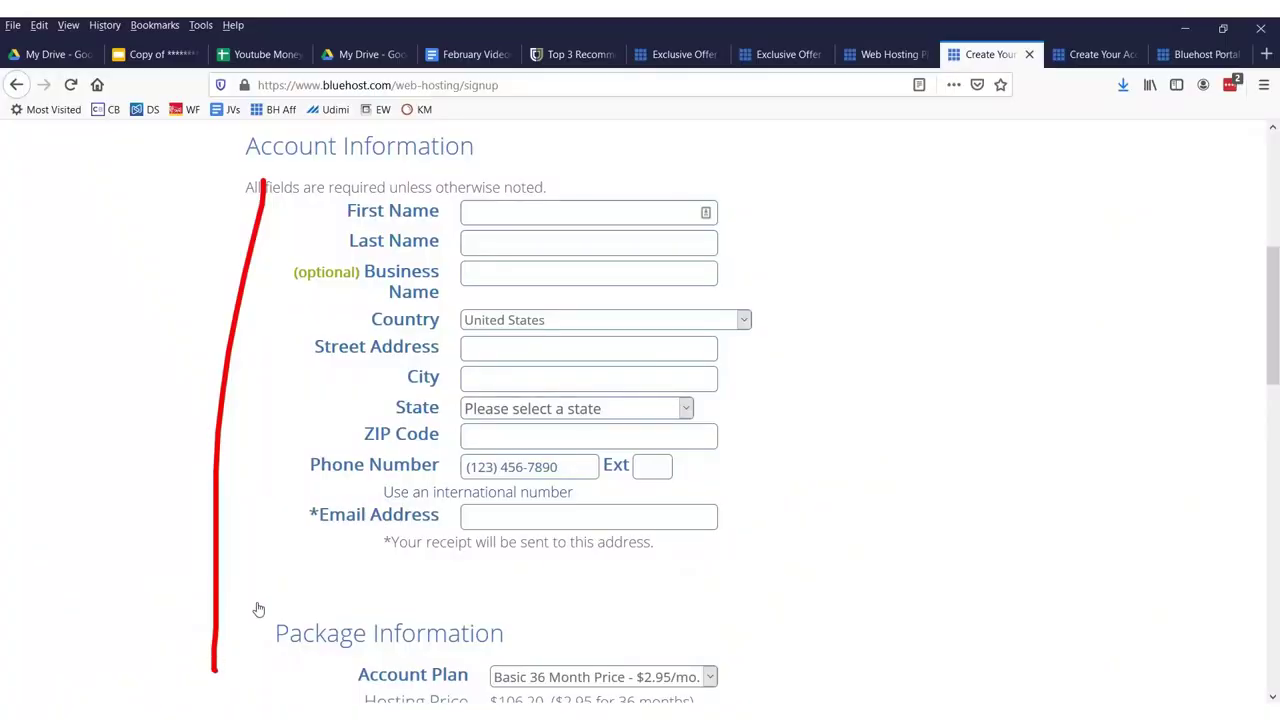
{"action": "scroll", "coordinate": [654, 526], "scroll_direction": "down", "scroll_amount": 5}
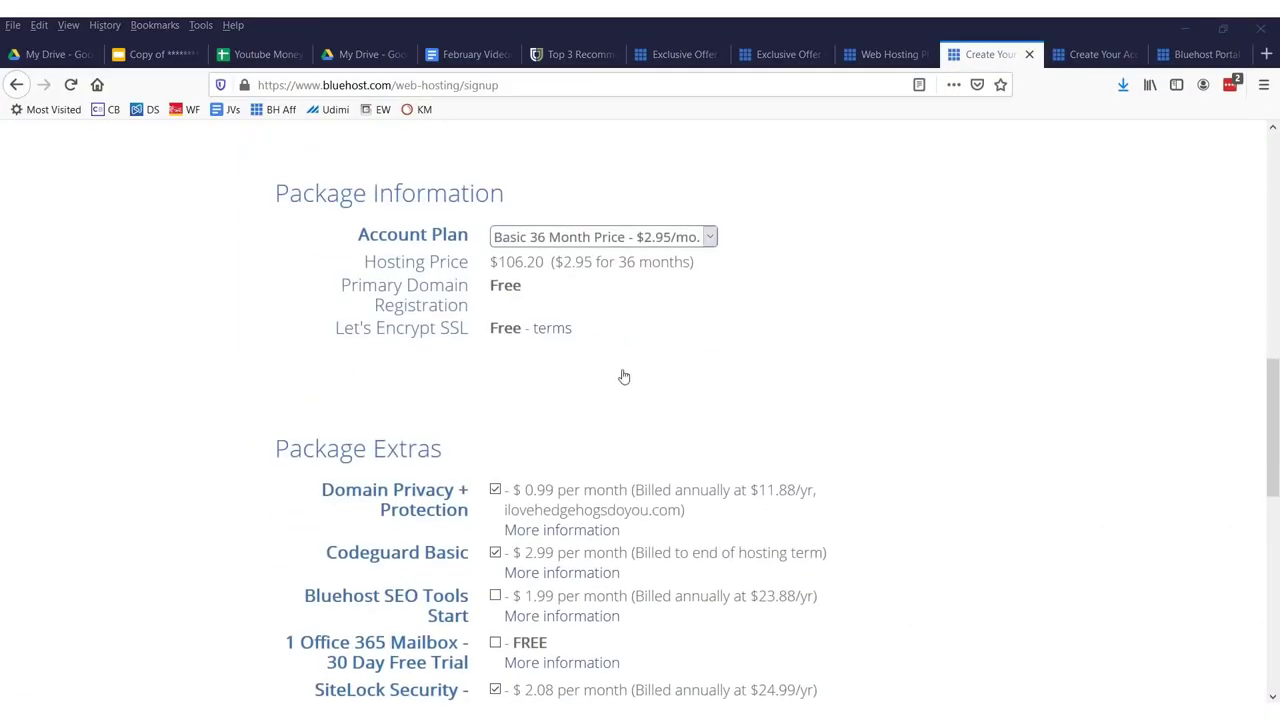
{"action": "left_click", "coordinate": [620, 240]}
{"action": "left_click", "coordinate": [629, 280]}
{"action": "left_click", "coordinate": [661, 244]}
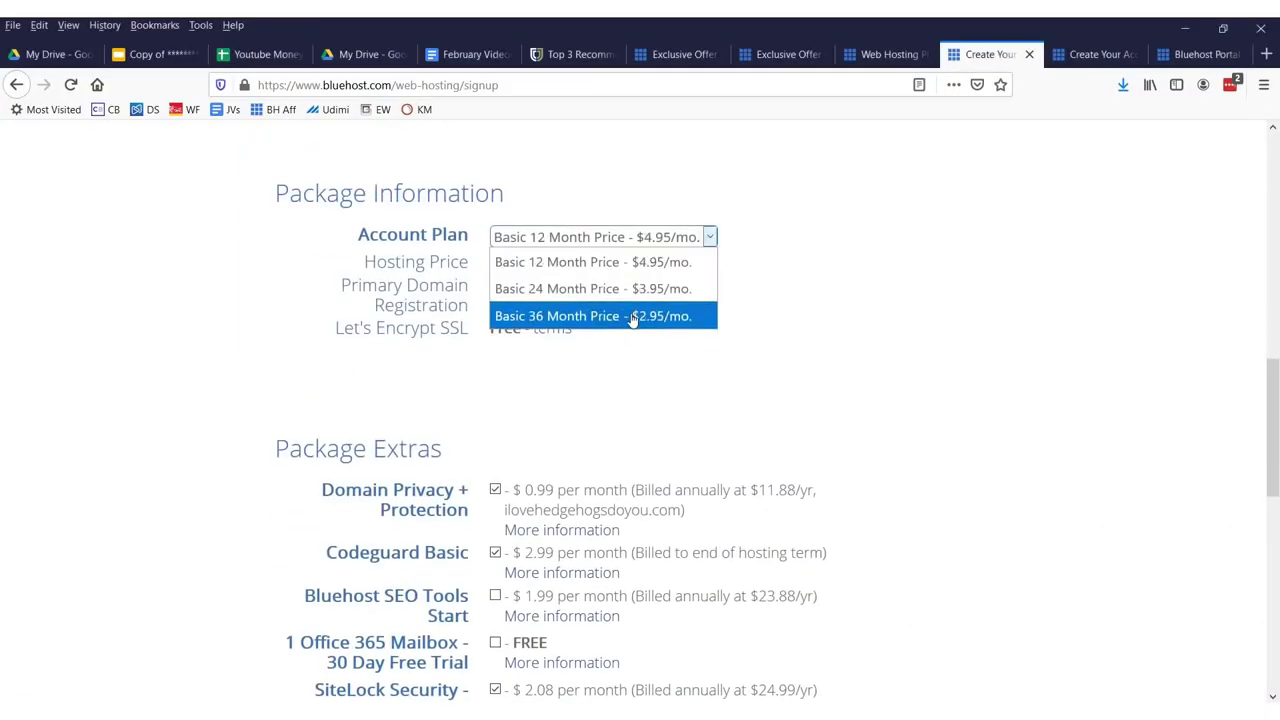
{"action": "left_click", "coordinate": [631, 318]}
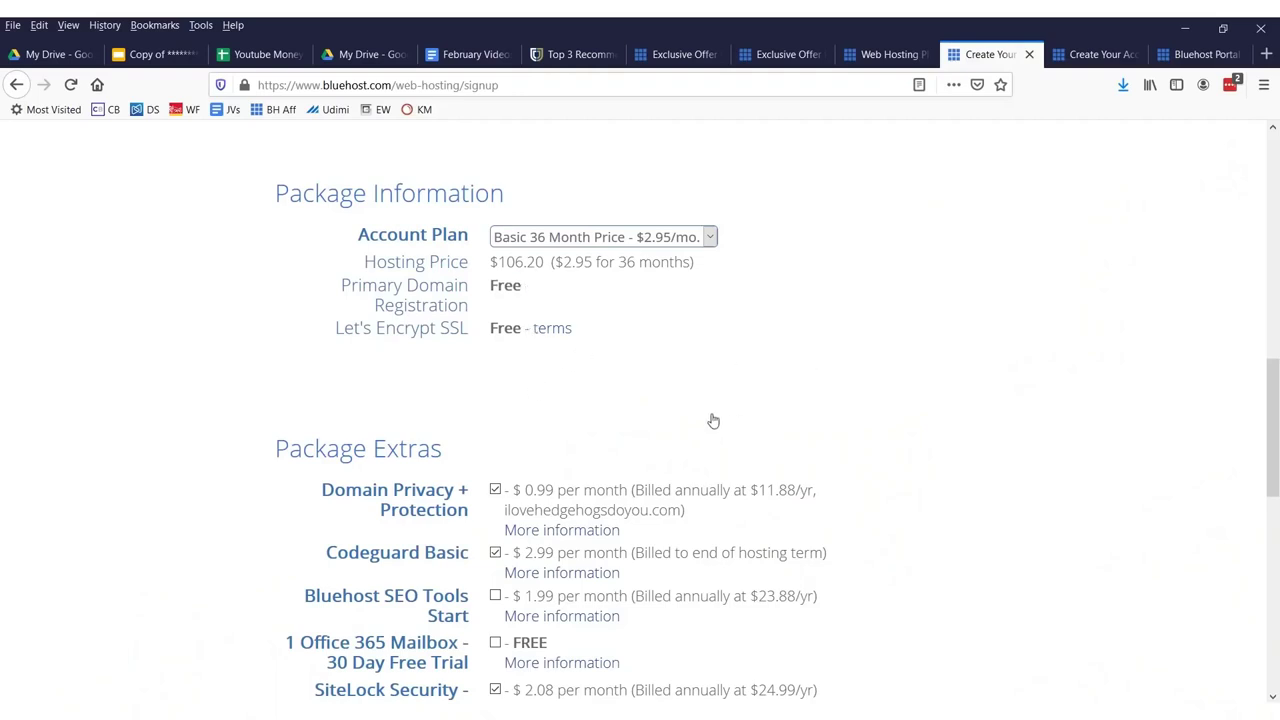
{"action": "scroll", "coordinate": [521, 383], "scroll_direction": "down", "scroll_amount": 3}
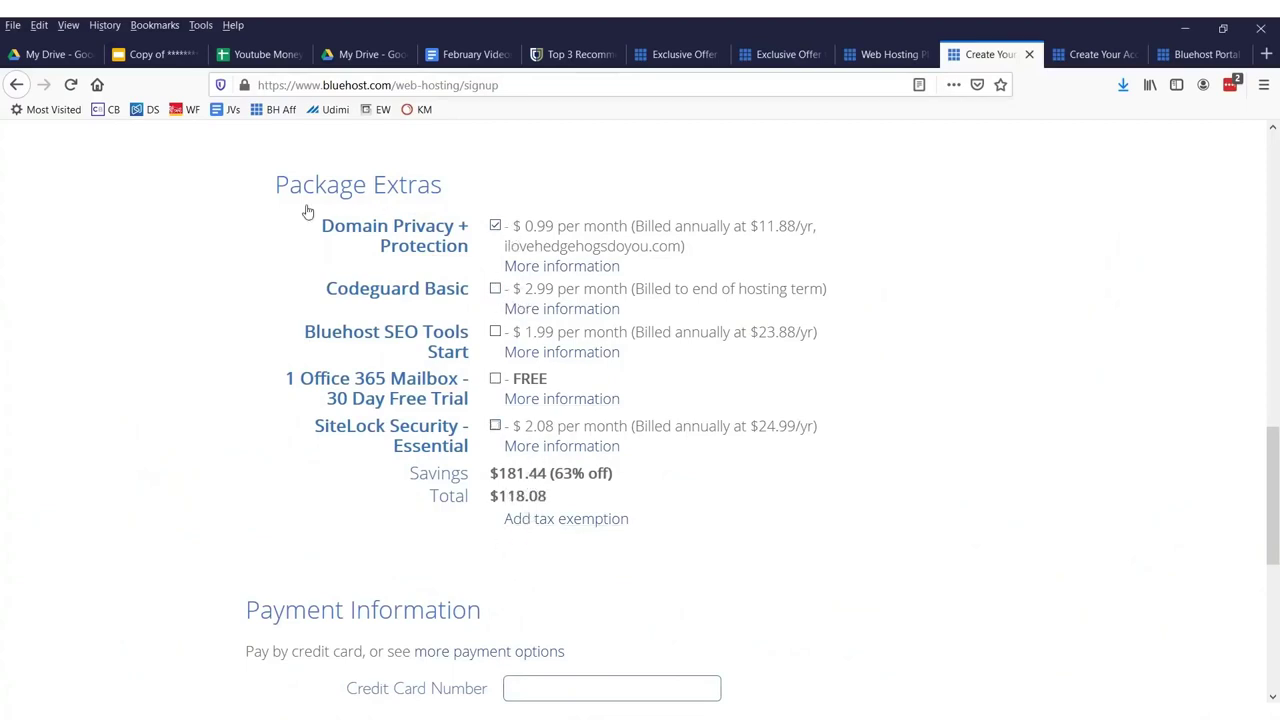
Step: Complete the payment details, accept the terms and submit the order
{"action": "scroll", "coordinate": [606, 340], "scroll_direction": "down", "scroll_amount": 4}
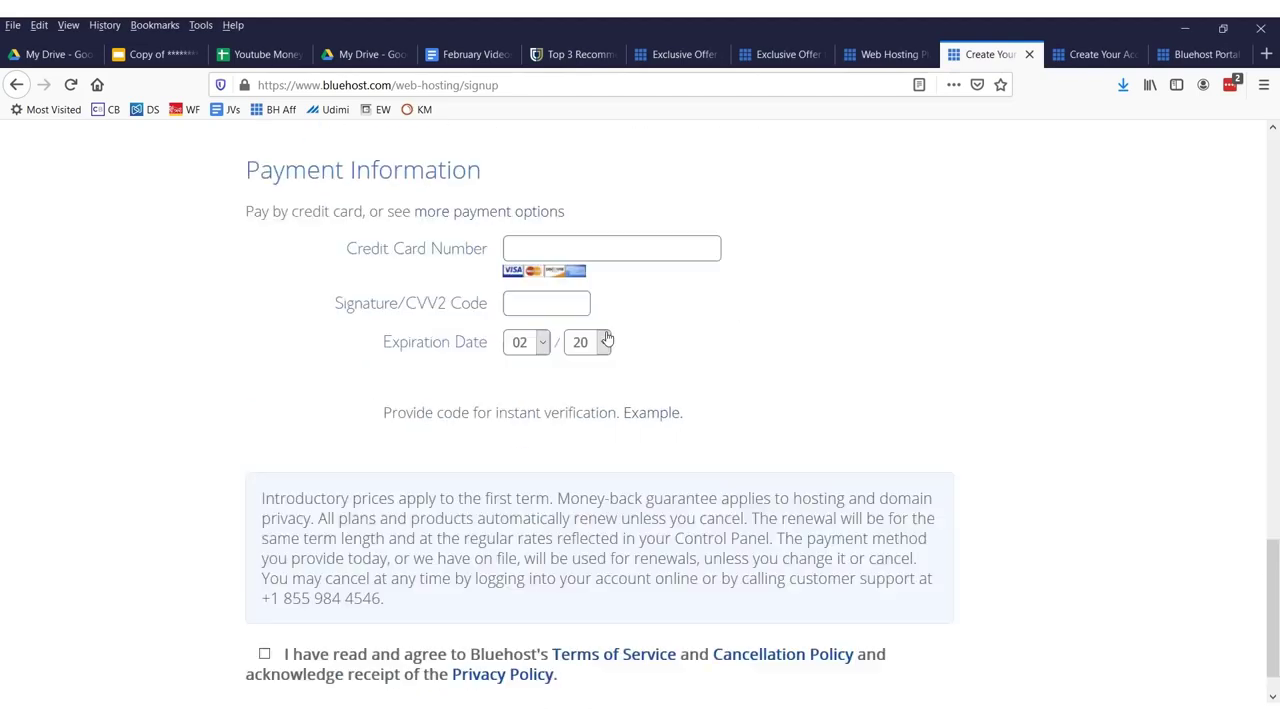
{"action": "mouse_move", "coordinate": [264, 393]}
{"action": "left_mouse_down"}
{"action": "mouse_move", "coordinate": [1014, 229]}
{"action": "mouse_move", "coordinate": [49, 149]}
{"action": "left_mouse_up"}
{"action": "key", "text": "Escape"}
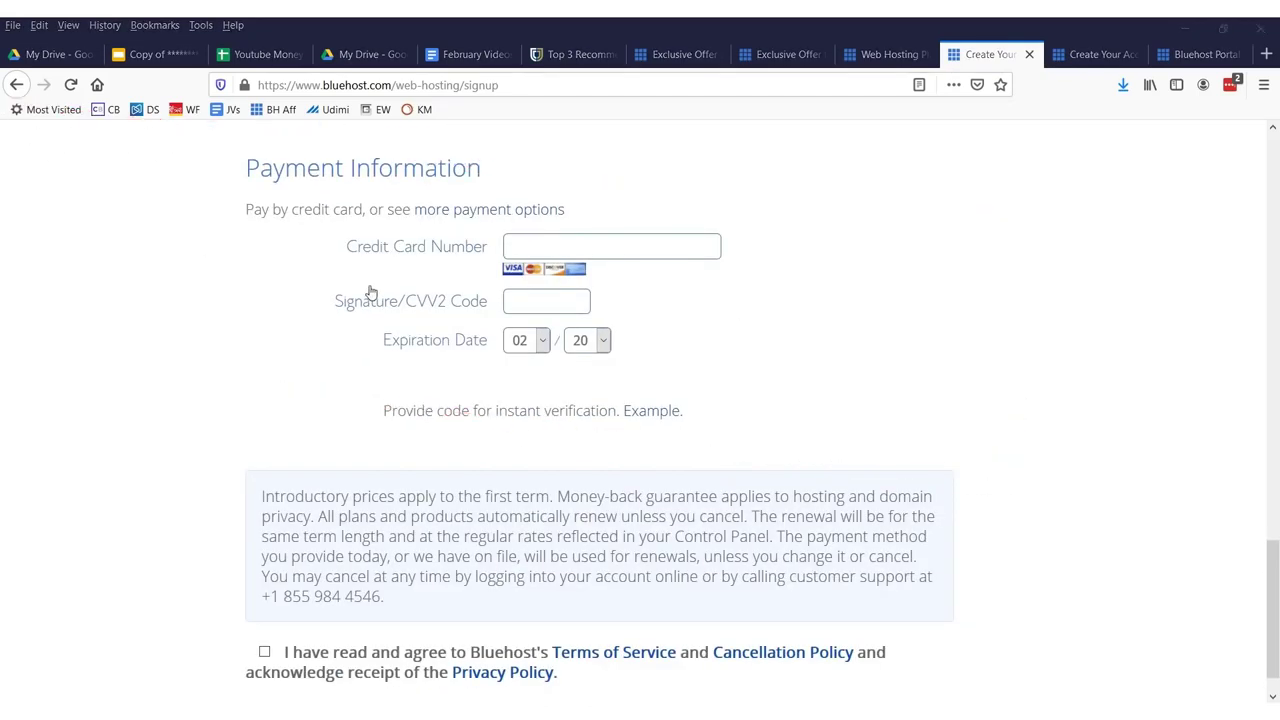
{"action": "scroll", "coordinate": [480, 394], "scroll_direction": "down", "scroll_amount": 1}
{"action": "left_click_drag", "start_coordinate": [290, 578], "coordinate": [262, 572]}
{"action": "left_click_drag", "start_coordinate": [155, 586], "coordinate": [205, 607]}
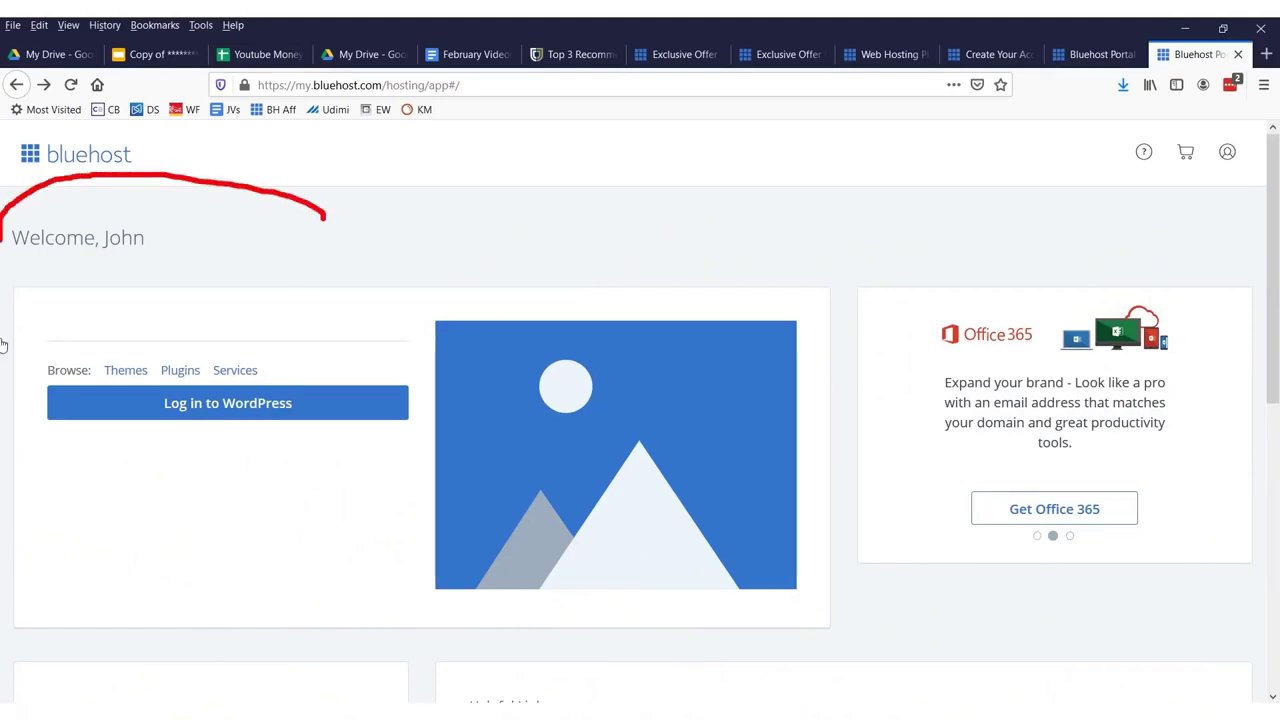
Step: In My Sites, which lists no WordPress sites yet, choose Create Site
{"action": "scroll", "coordinate": [480, 314], "scroll_direction": "down", "scroll_amount": 3}
{"action": "scroll", "coordinate": [523, 329], "scroll_direction": "up", "scroll_amount": 2}
{"action": "scroll", "coordinate": [523, 366], "scroll_direction": "down", "scroll_amount": 3}
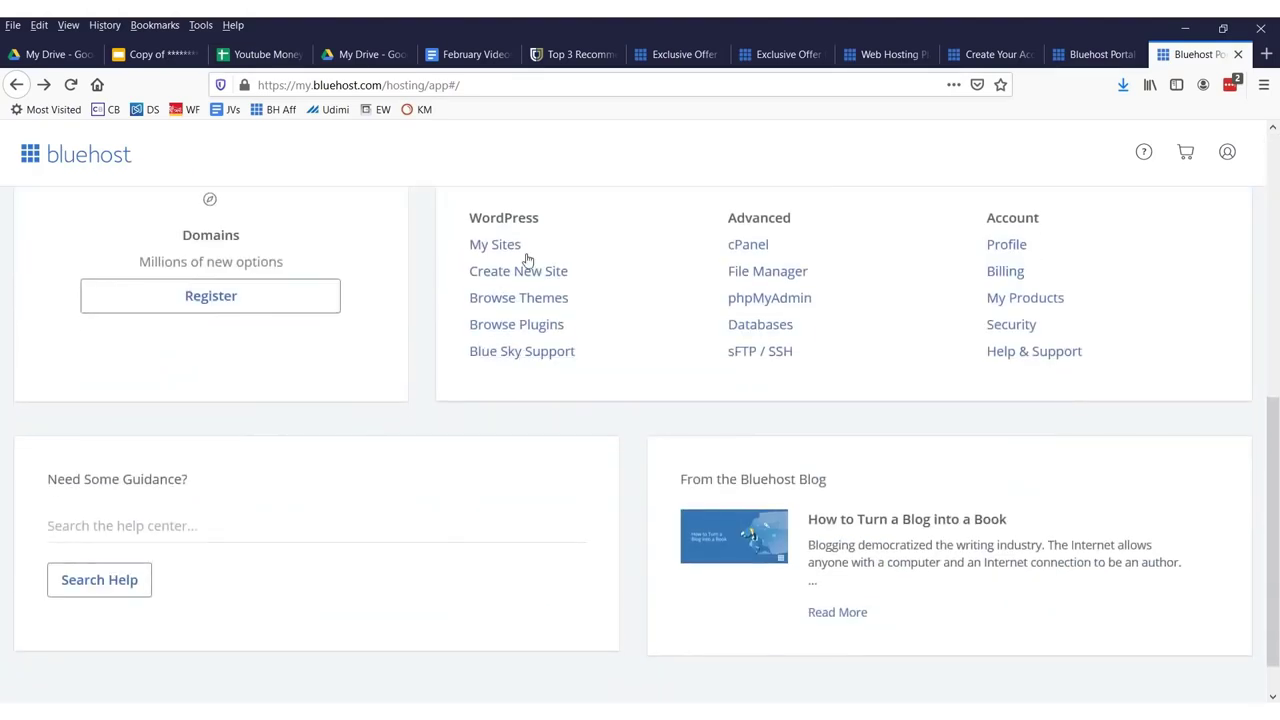
{"action": "scroll", "coordinate": [527, 259], "scroll_direction": "up", "scroll_amount": 2}
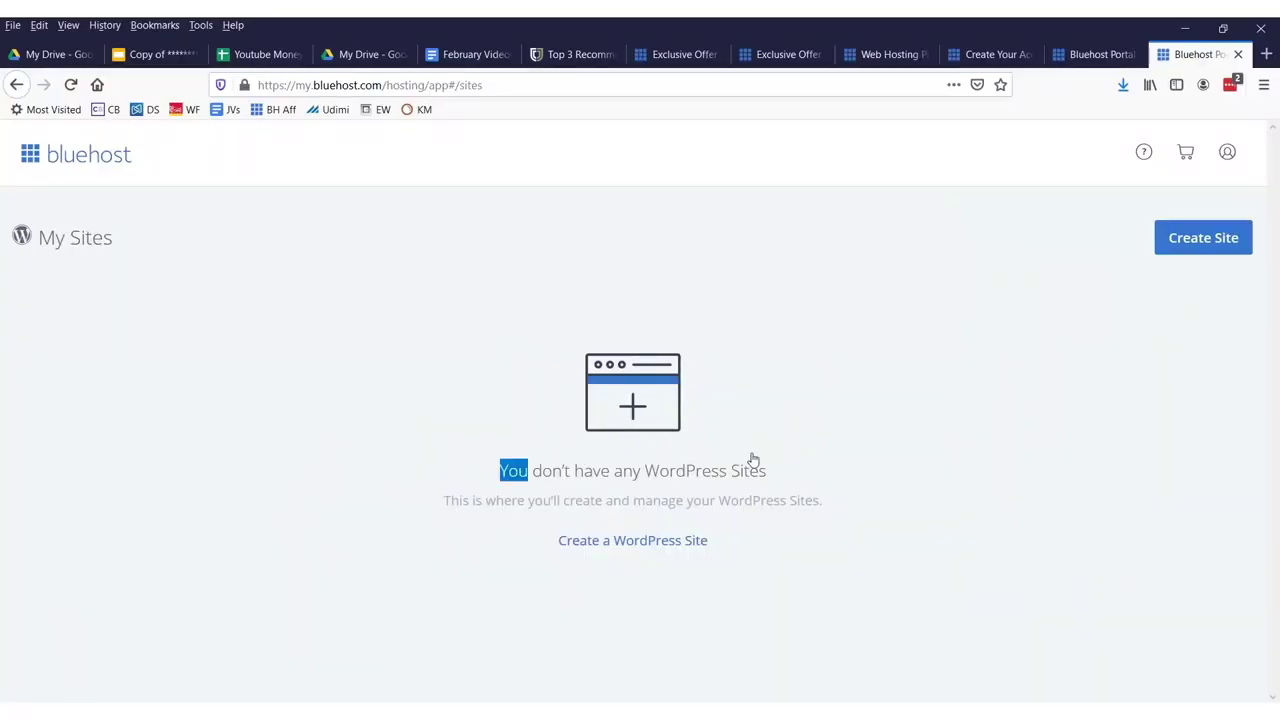
{"action": "left_click_drag", "start_coordinate": [753, 459], "coordinate": [766, 468]}
{"action": "left_click", "coordinate": [983, 384]}
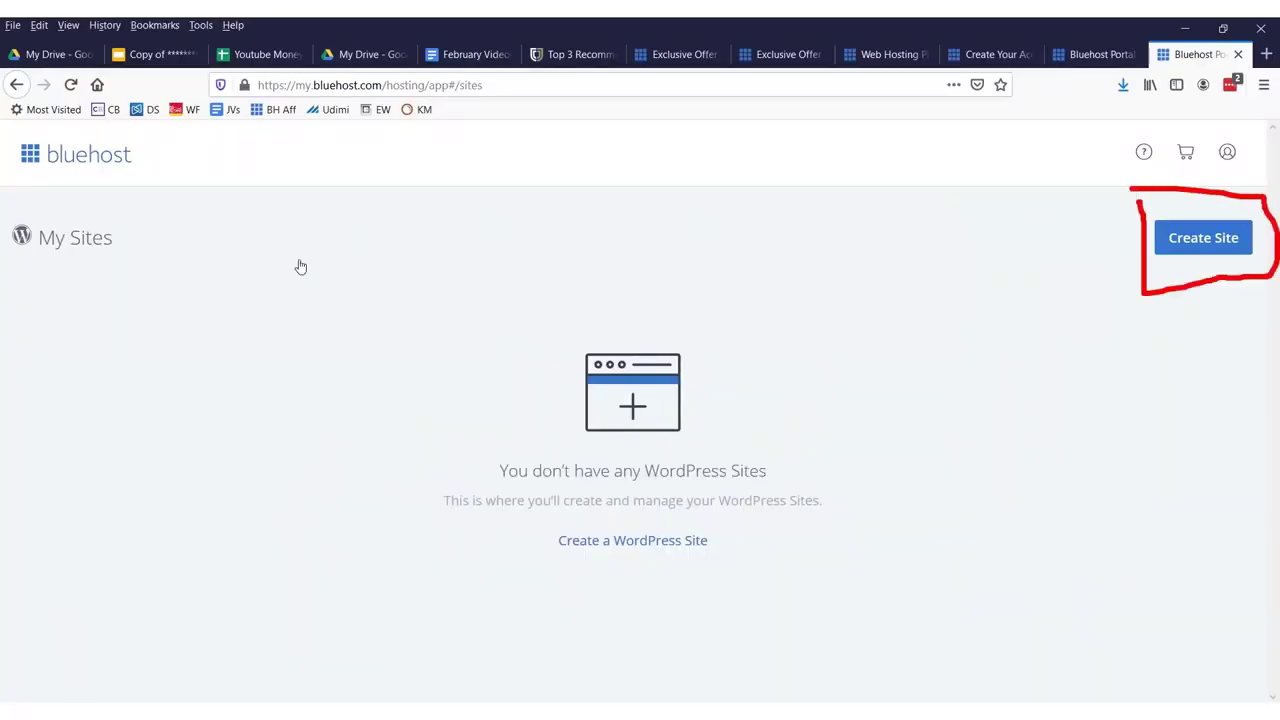
{"action": "left_click_drag", "start_coordinate": [156, 329], "coordinate": [1118, 248]}
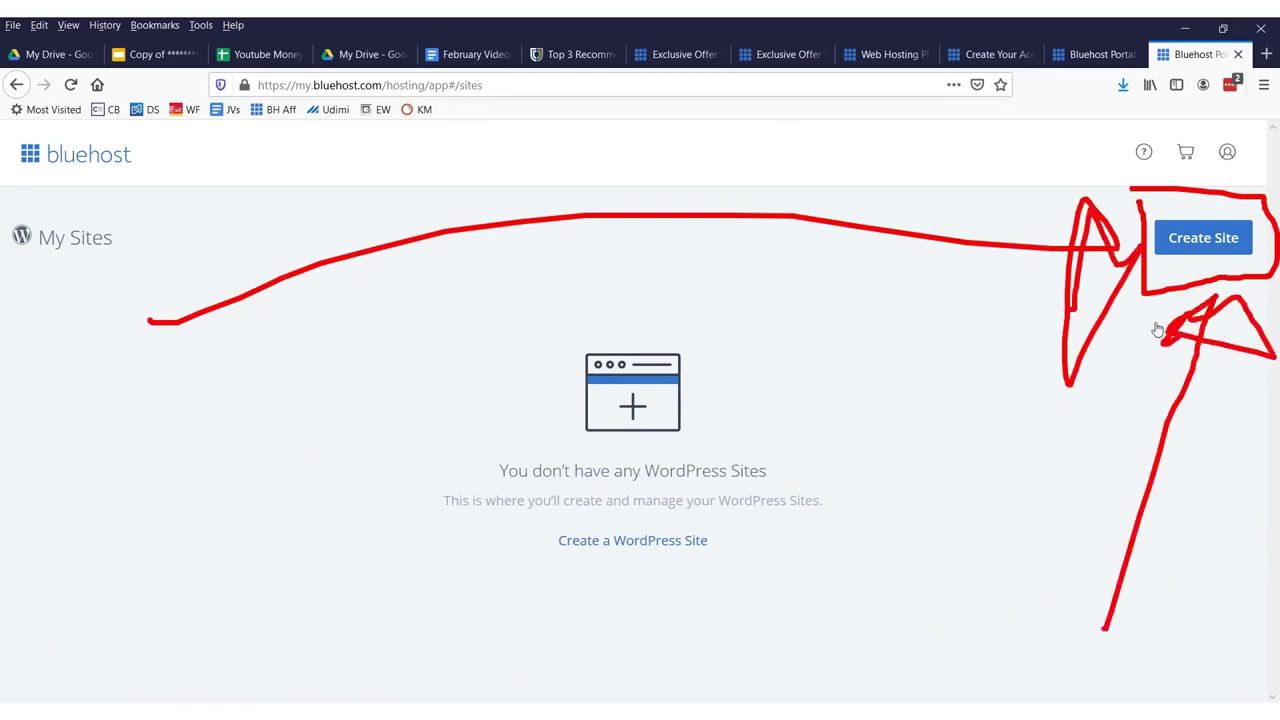
{"action": "left_click", "coordinate": [1203, 237]}
Step: Annotate the WordPress and WebsiteBuilder options on the build-your-website page
{"action": "scroll", "coordinate": [723, 494], "scroll_direction": "down", "scroll_amount": 4}
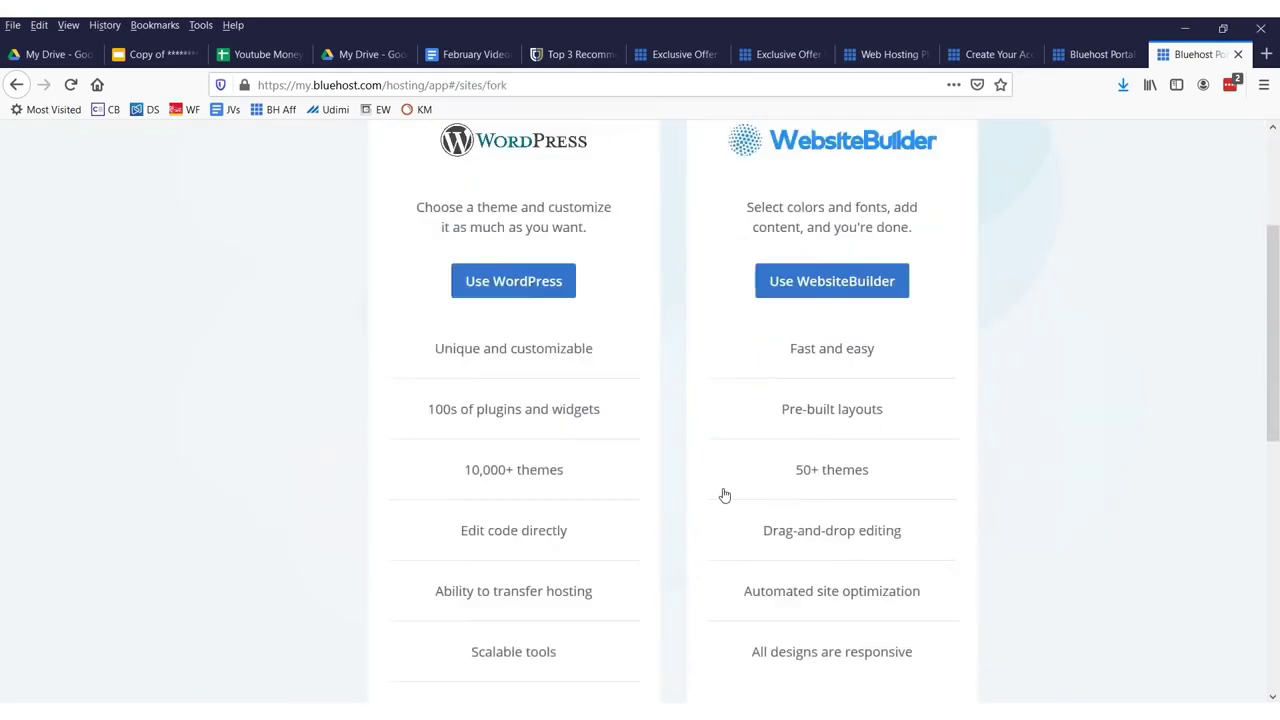
{"action": "scroll", "coordinate": [622, 447], "scroll_direction": "up", "scroll_amount": 4}
{"action": "left_click_drag", "start_coordinate": [318, 287], "coordinate": [327, 301]}
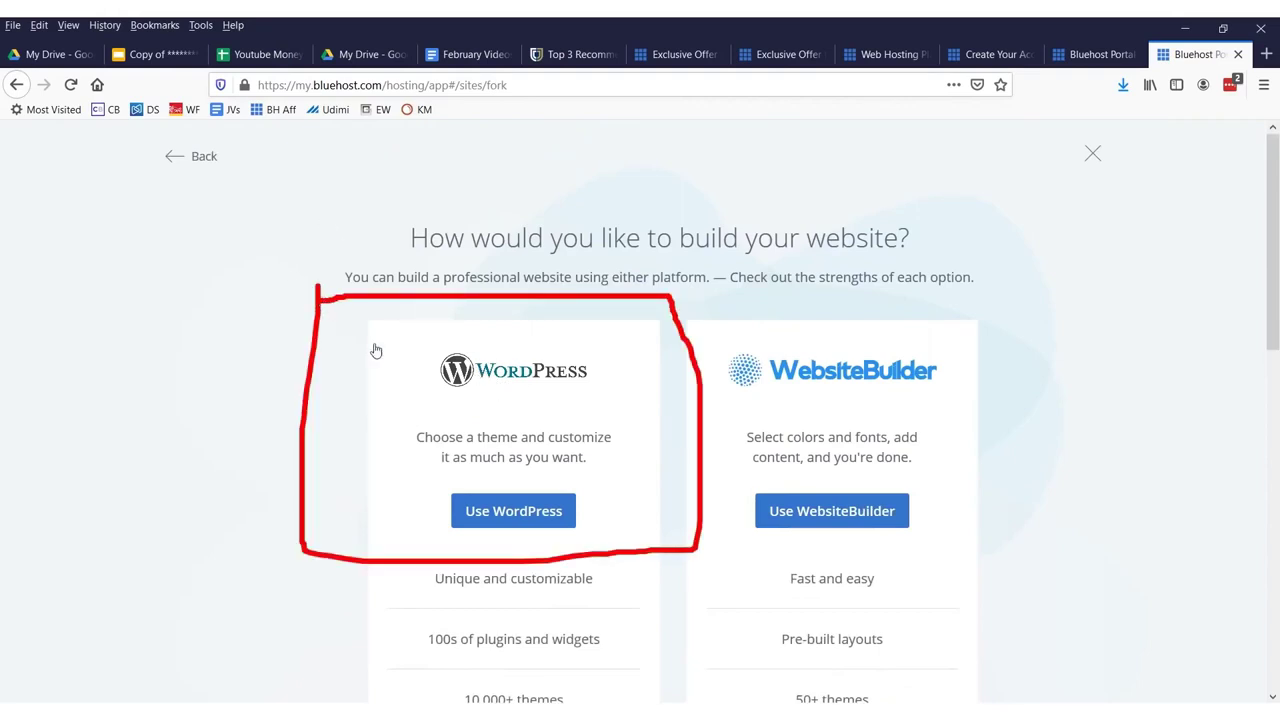
{"action": "mouse_move", "coordinate": [221, 197]}
{"action": "left_mouse_down"}
{"action": "mouse_move", "coordinate": [280, 380]}
{"action": "mouse_move", "coordinate": [267, 433]}
{"action": "left_mouse_up"}
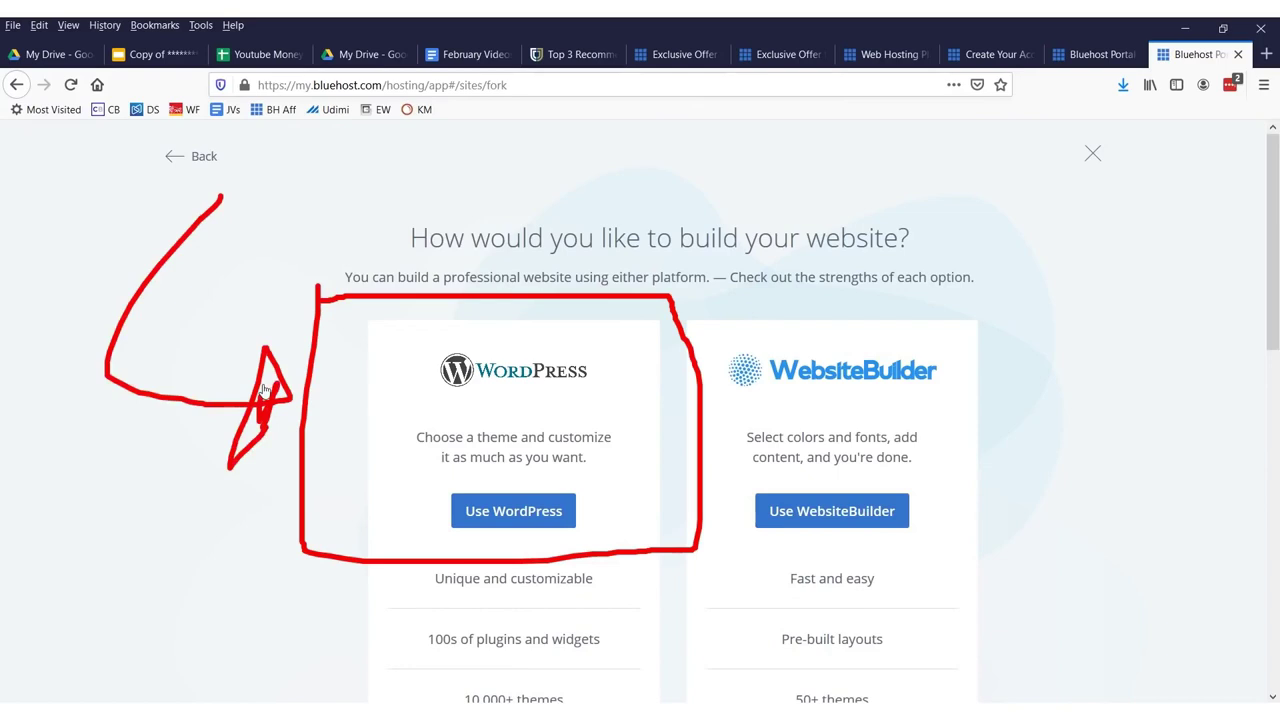
{"action": "mouse_move", "coordinate": [692, 153]}
{"action": "left_mouse_down"}
{"action": "mouse_move", "coordinate": [780, 520]}
{"action": "mouse_move", "coordinate": [770, 430]}
{"action": "mouse_move", "coordinate": [775, 465]}
{"action": "left_mouse_up"}
{"action": "key", "text": "Escape"}
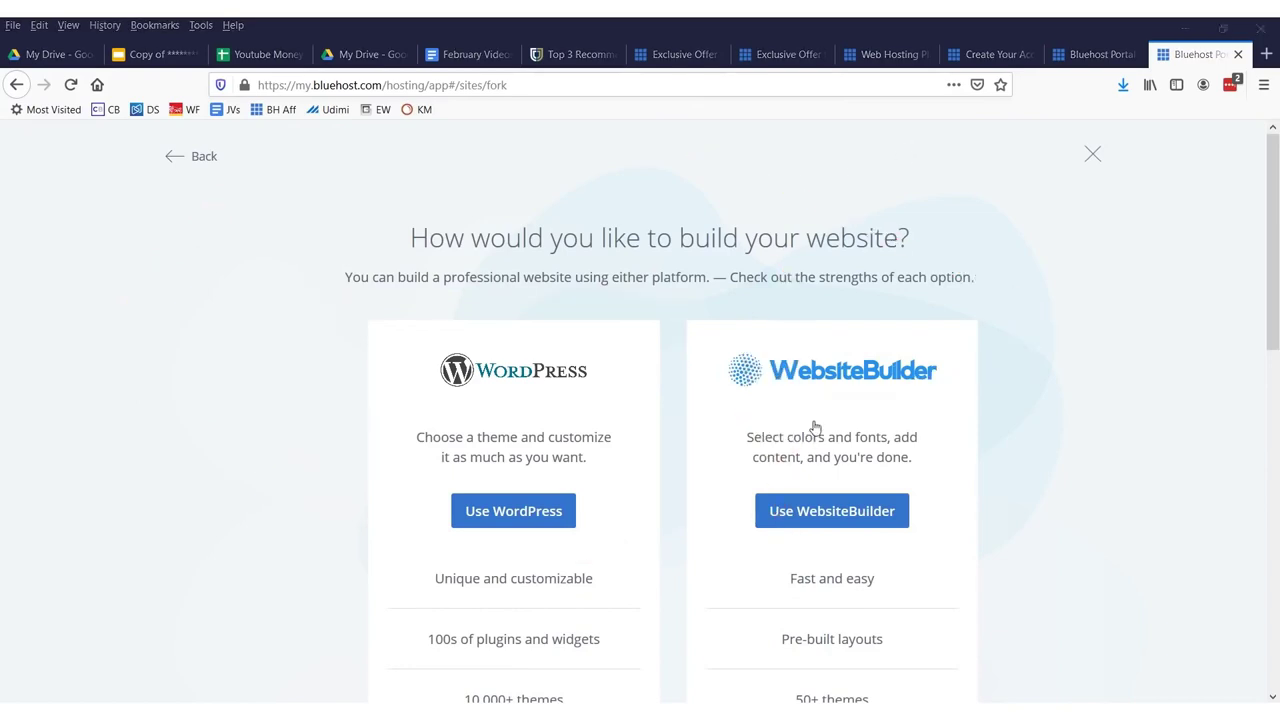
Step: Circle the WordPress choice and highlight its 10,000+ themes feature
{"action": "mouse_move", "coordinate": [750, 408]}
{"action": "left_mouse_down"}
{"action": "mouse_move", "coordinate": [943, 349]}
{"action": "mouse_move", "coordinate": [886, 409]}
{"action": "mouse_move", "coordinate": [930, 370]}
{"action": "mouse_move", "coordinate": [850, 570]}
{"action": "left_mouse_up"}
{"action": "left_click_drag", "start_coordinate": [879, 677], "coordinate": [785, 250]}
{"action": "key", "text": "Escape"}
{"action": "mouse_move", "coordinate": [578, 468]}
{"action": "left_mouse_down"}
{"action": "mouse_move", "coordinate": [470, 462]}
{"action": "mouse_move", "coordinate": [624, 482]}
{"action": "mouse_move", "coordinate": [631, 443]}
{"action": "mouse_move", "coordinate": [675, 537]}
{"action": "left_mouse_up"}
{"action": "key", "text": "Escape"}
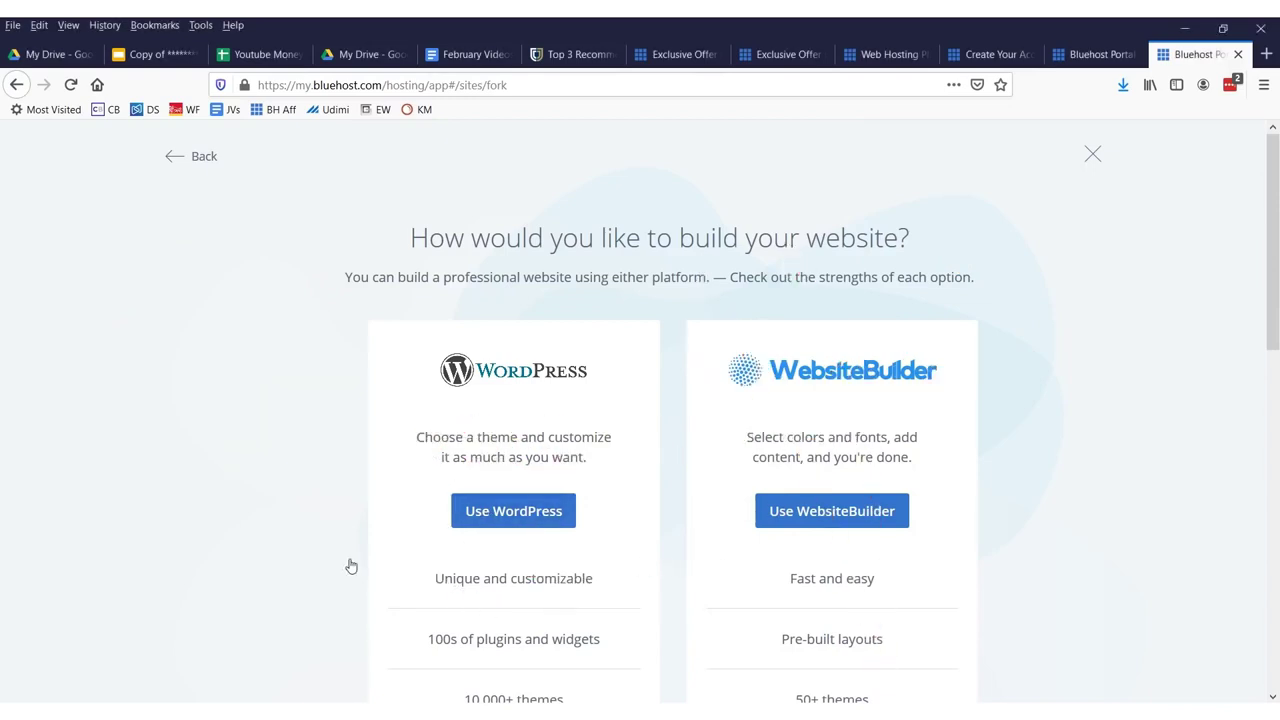
{"action": "scroll", "coordinate": [575, 512], "scroll_direction": "down", "scroll_amount": 2}
{"action": "mouse_move", "coordinate": [575, 512]}
{"action": "left_mouse_down"}
{"action": "mouse_move", "coordinate": [480, 551]}
{"action": "mouse_move", "coordinate": [543, 491]}
{"action": "mouse_move", "coordinate": [657, 551]}
{"action": "left_mouse_up"}
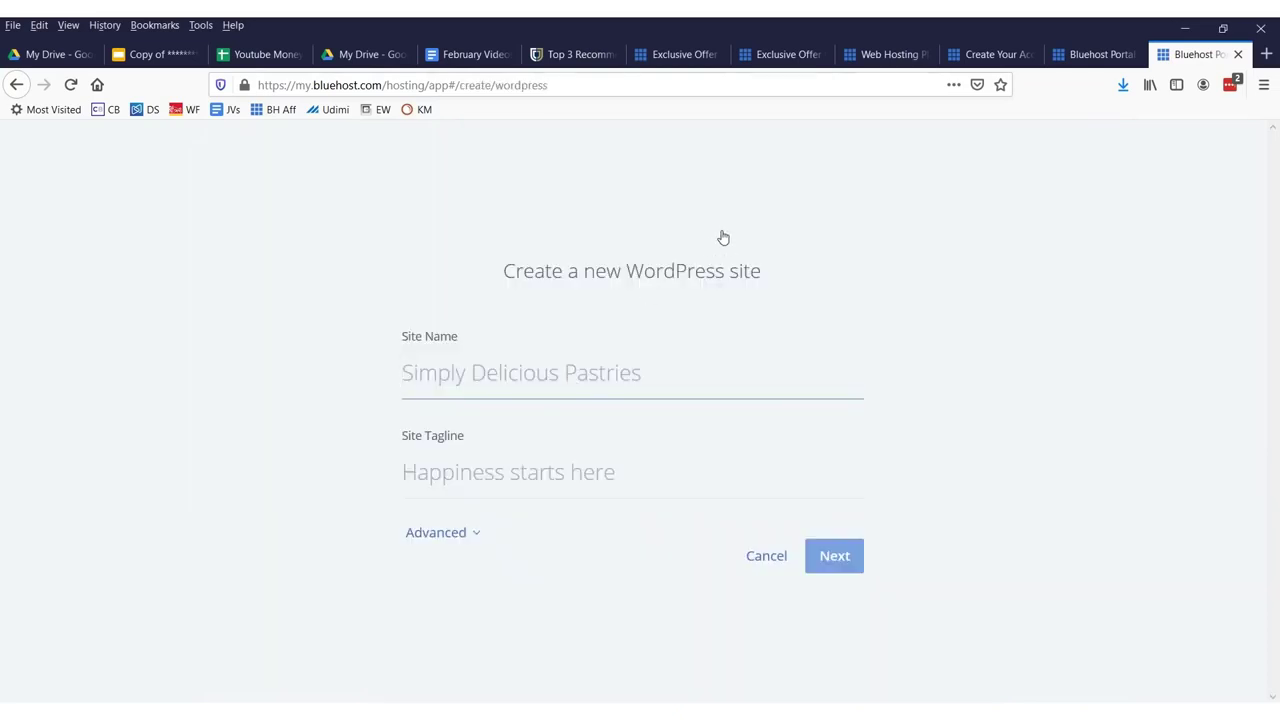
Step: Name the site 'My Weight Loss Blog' with tagline 'Lose Weight and Drink Beer!'
{"action": "type", "text": "My Weight Loss Blog"}
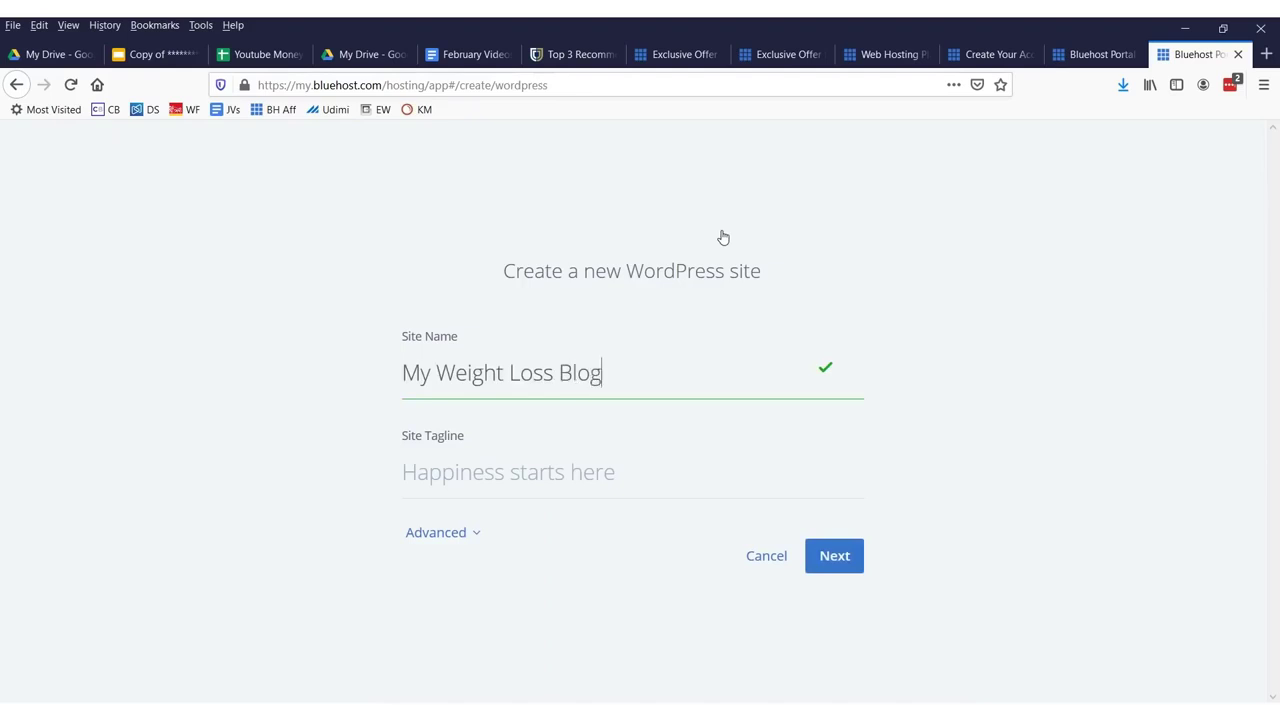
{"action": "key", "text": "Tab"}
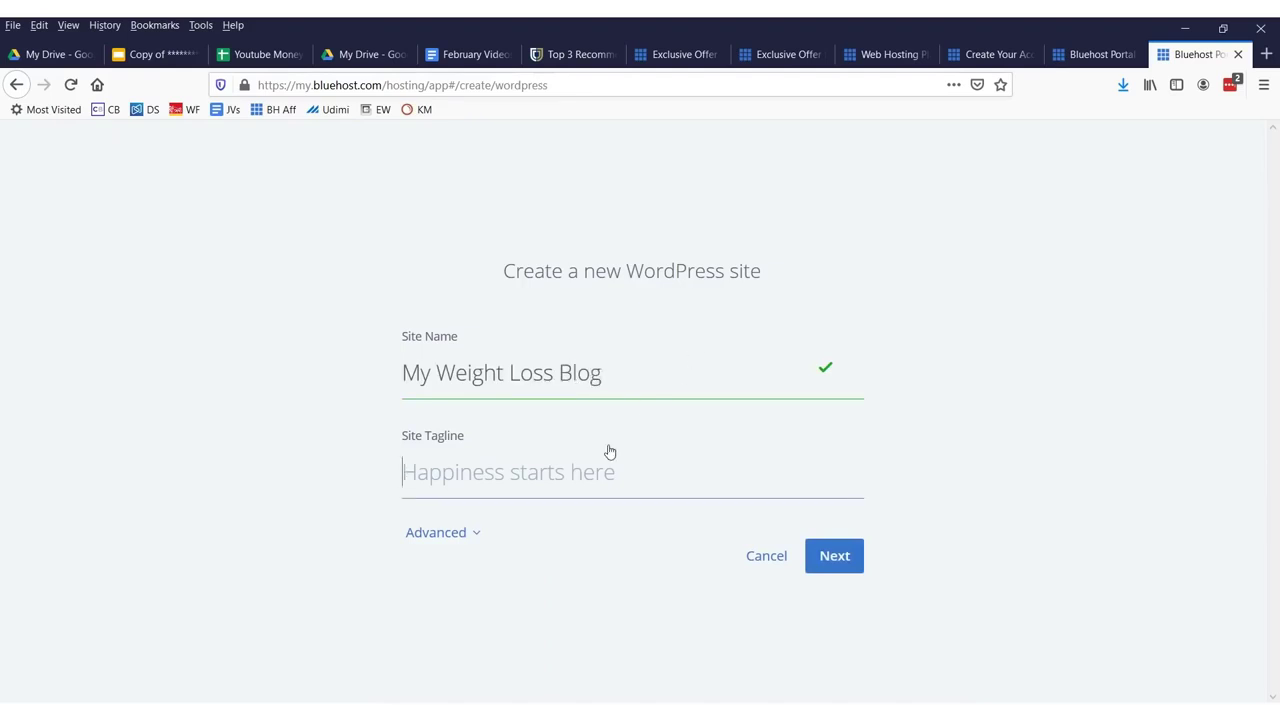
{"action": "type", "text": "Lose Weight an"}
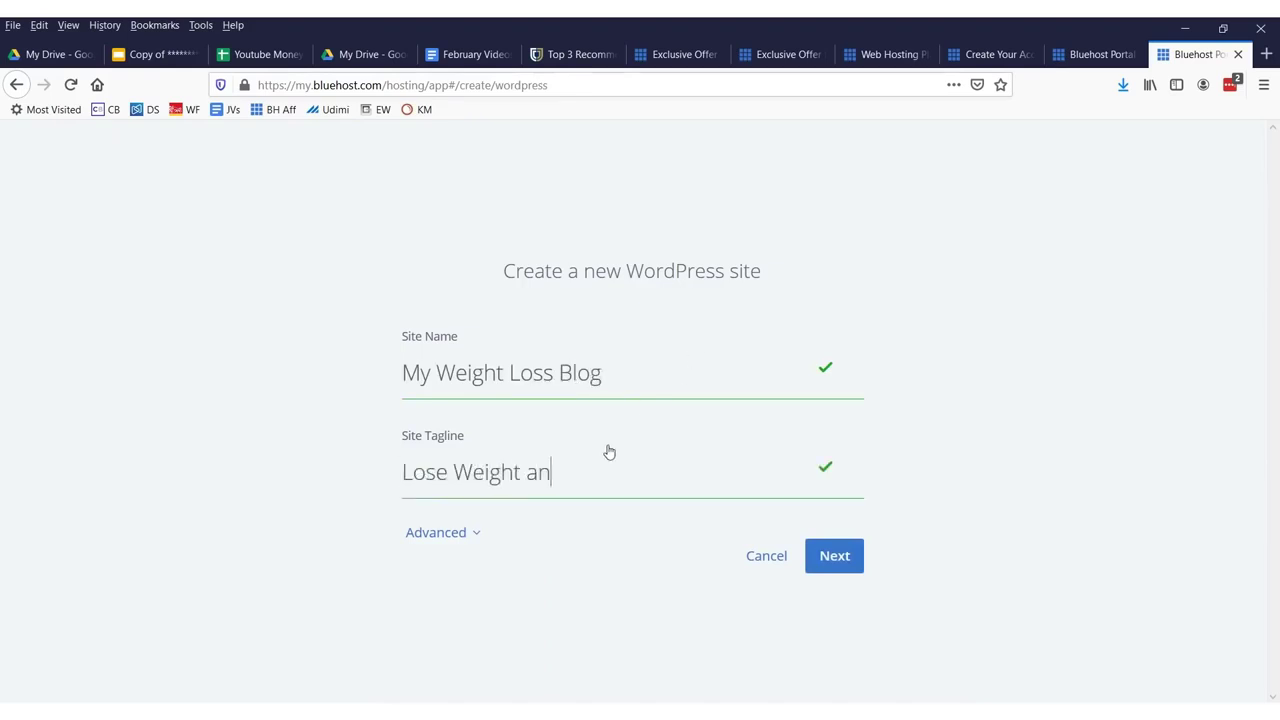
{"action": "type", "text": "d Drink Beer!"}
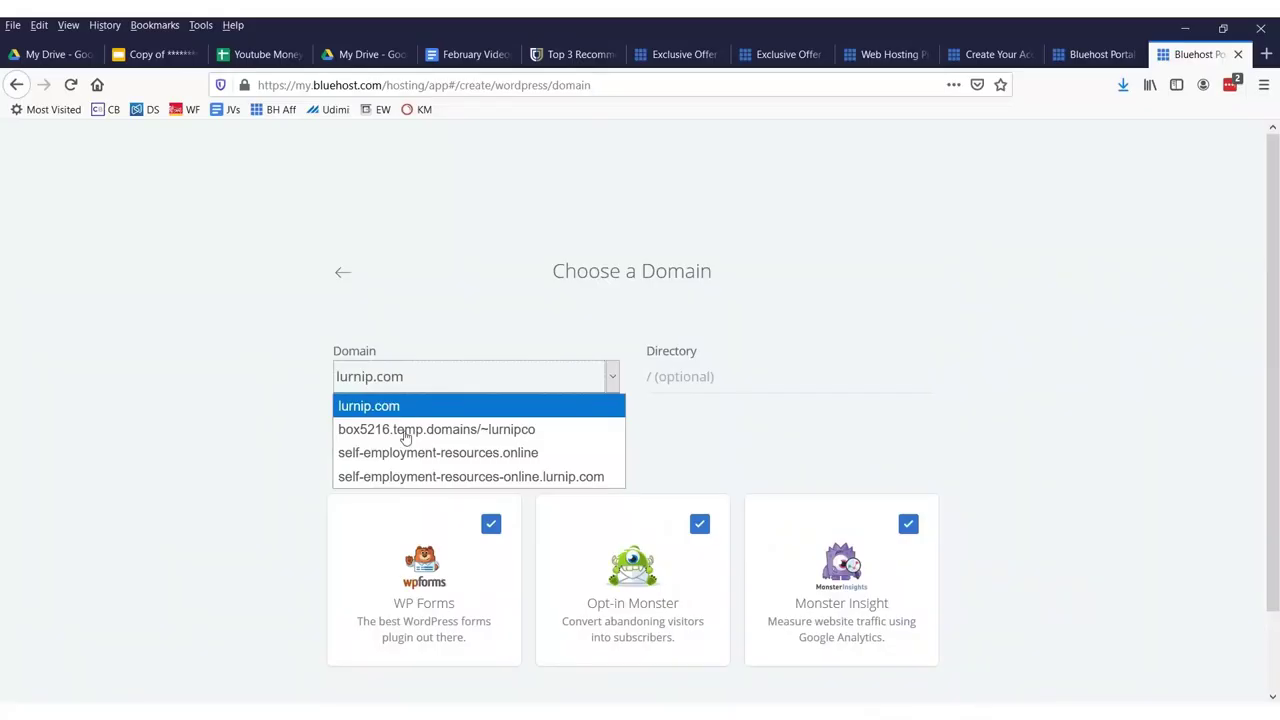
Step: Keep lurnip.com as the domain, leave WP Forms, OptinMonster and MonsterInsights checked, and install
{"action": "left_click", "coordinate": [397, 410]}
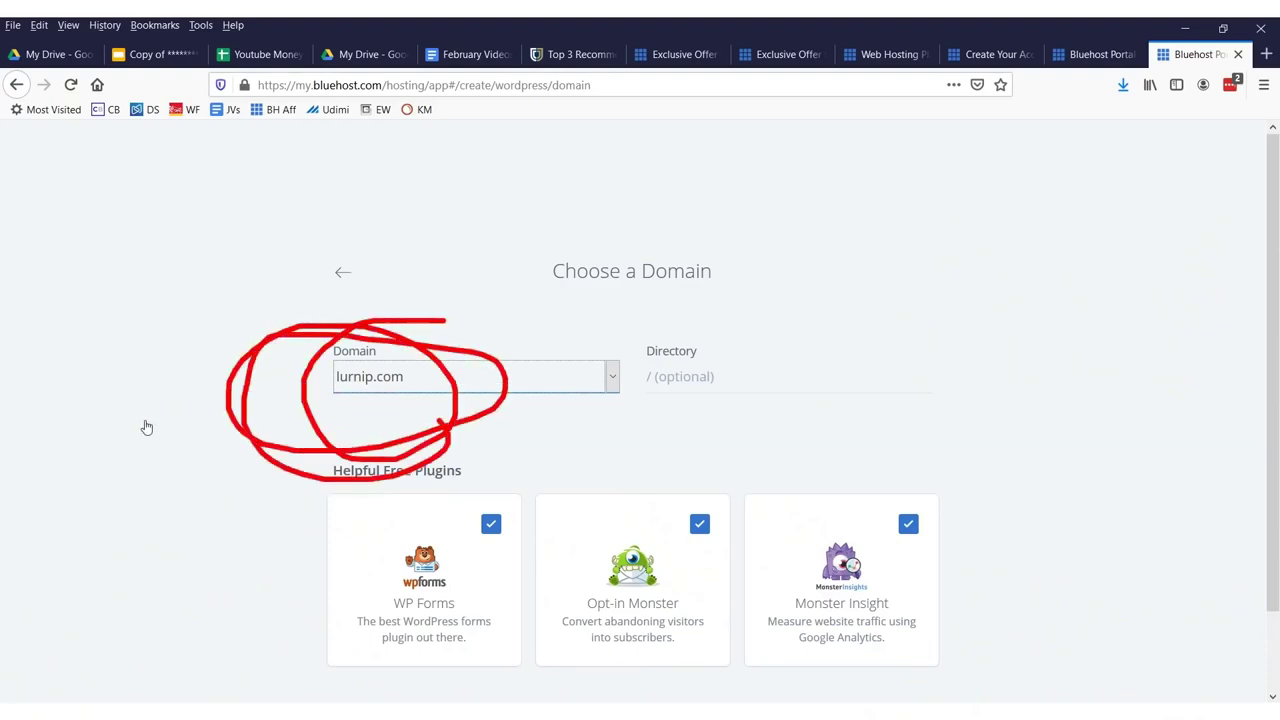
{"action": "scroll", "coordinate": [230, 433], "scroll_direction": "down", "scroll_amount": 2}
{"action": "left_click", "coordinate": [490, 435]}
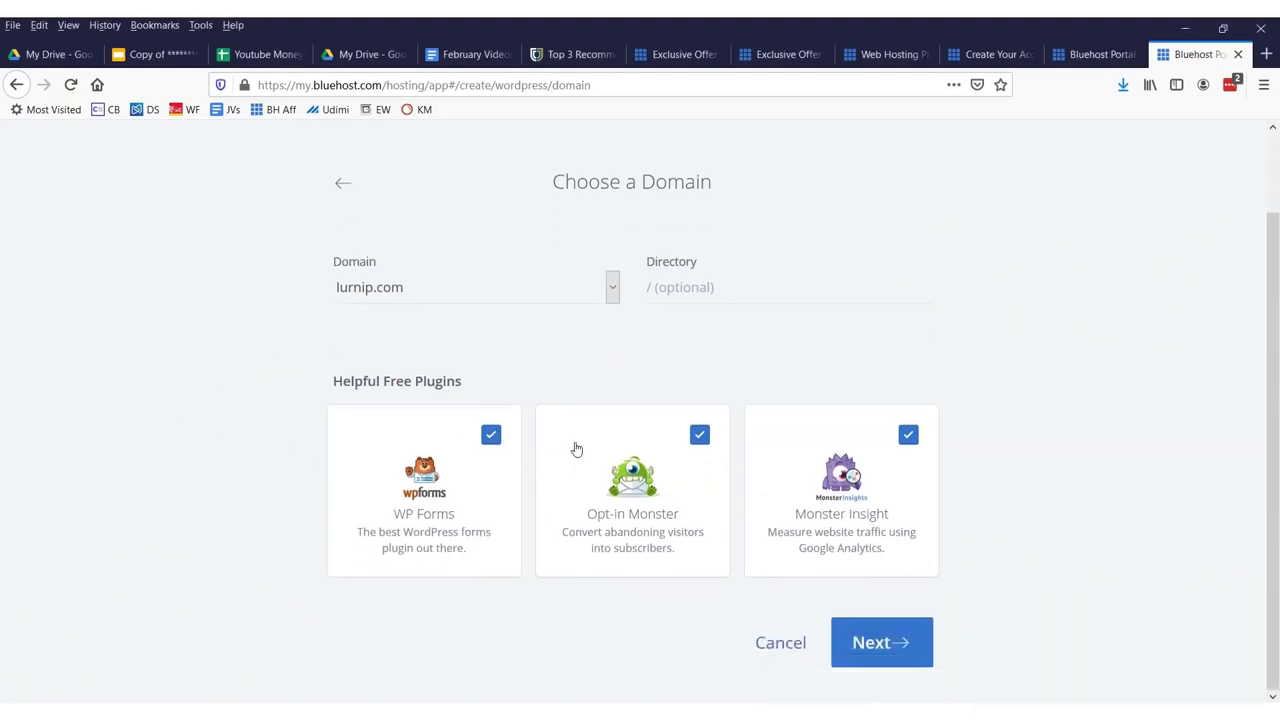
{"action": "left_click", "coordinate": [699, 438]}
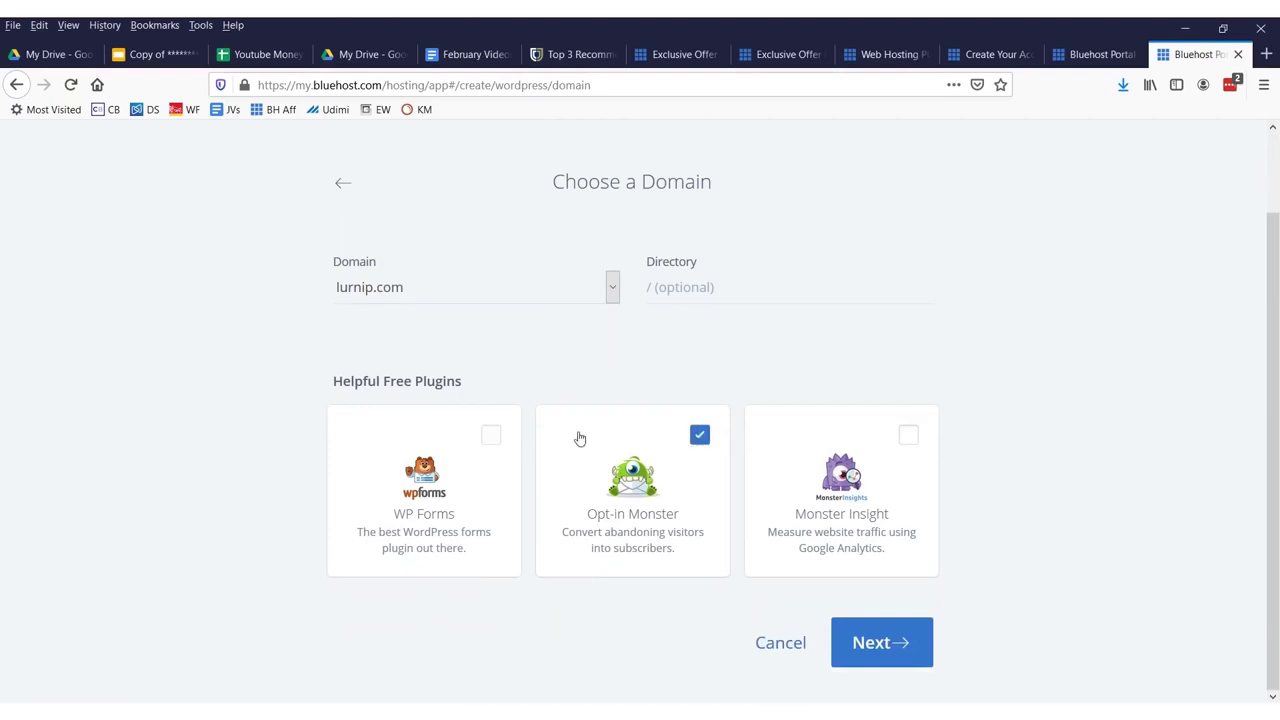
{"action": "left_click", "coordinate": [491, 437]}
{"action": "left_click", "coordinate": [907, 438]}
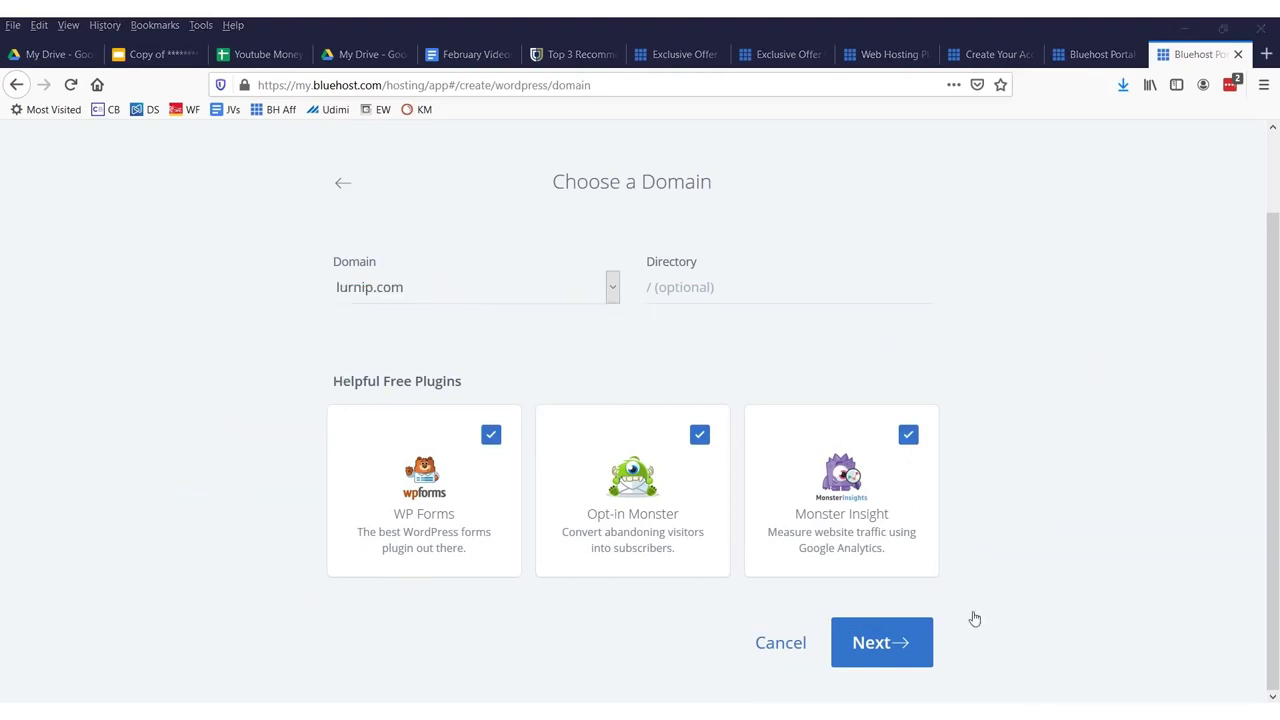
{"action": "left_click", "coordinate": [869, 657]}
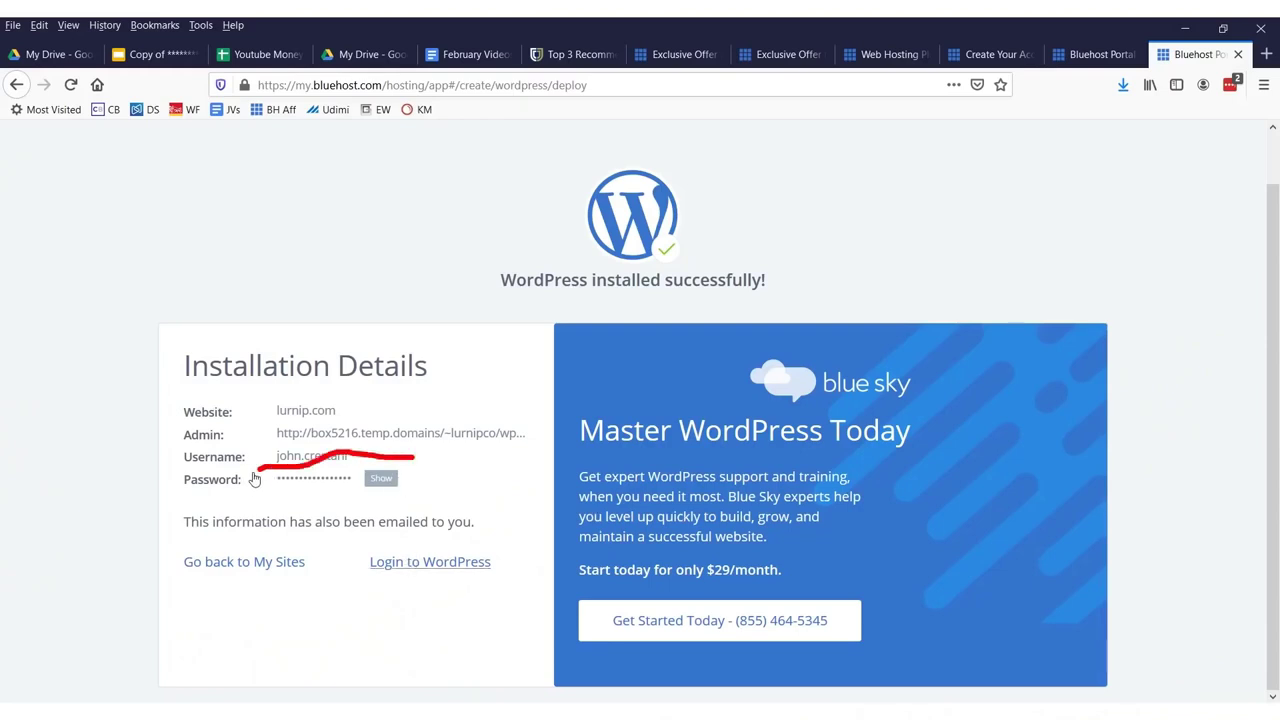
{"action": "left_click_drag", "start_coordinate": [190, 471], "coordinate": [362, 482]}
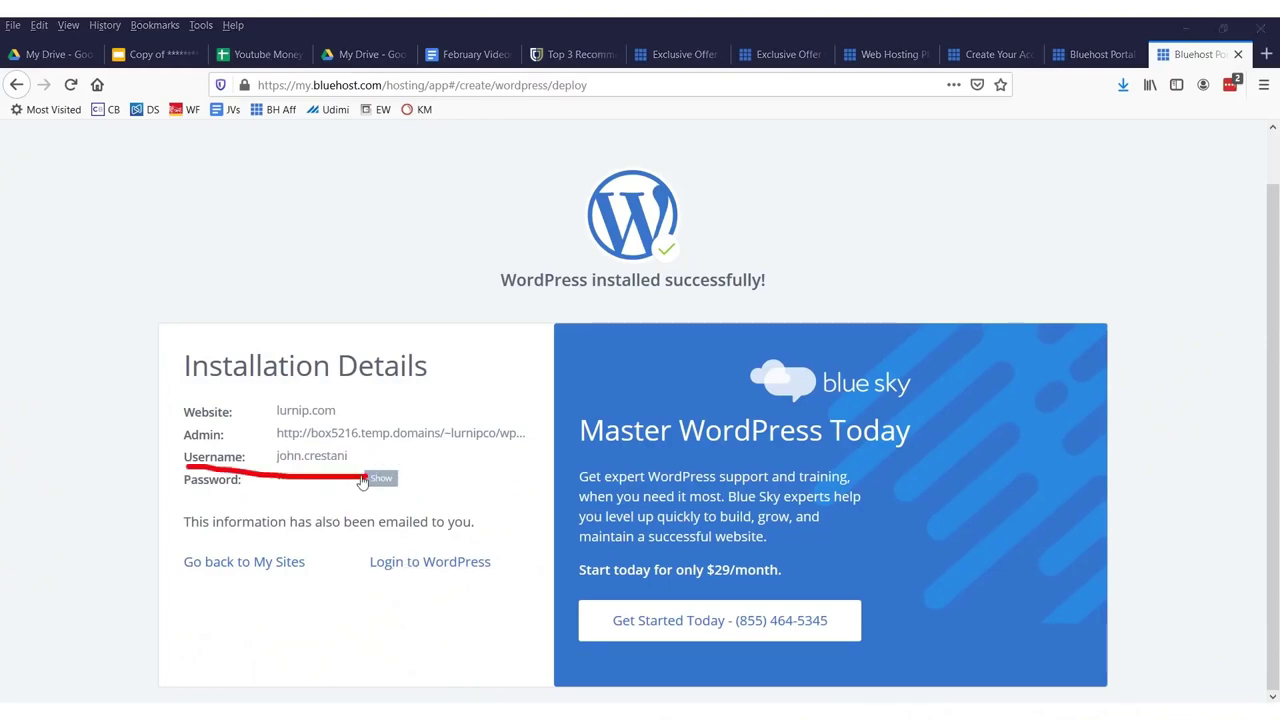
{"action": "mouse_move", "coordinate": [147, 430]}
{"action": "left_mouse_down"}
{"action": "mouse_move", "coordinate": [357, 503]}
{"action": "mouse_move", "coordinate": [523, 474]}
{"action": "left_mouse_up"}
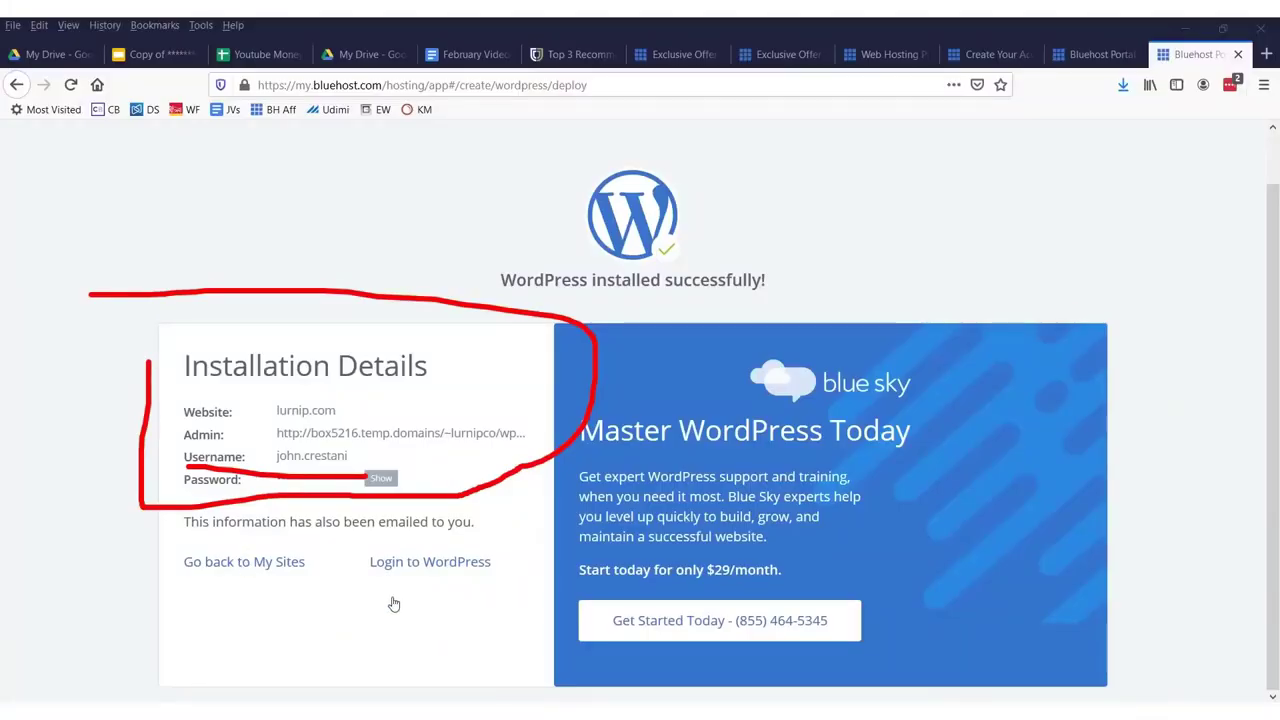
{"action": "mouse_move", "coordinate": [494, 541]}
{"action": "left_mouse_down"}
{"action": "mouse_move", "coordinate": [366, 568]}
{"action": "mouse_move", "coordinate": [505, 588]}
{"action": "mouse_move", "coordinate": [422, 533]}
{"action": "left_mouse_up"}
{"action": "mouse_move", "coordinate": [404, 424]}
{"action": "left_mouse_down"}
{"action": "mouse_move", "coordinate": [535, 440]}
{"action": "mouse_move", "coordinate": [389, 383]}
{"action": "left_mouse_up"}
{"action": "key", "text": "Escape"}
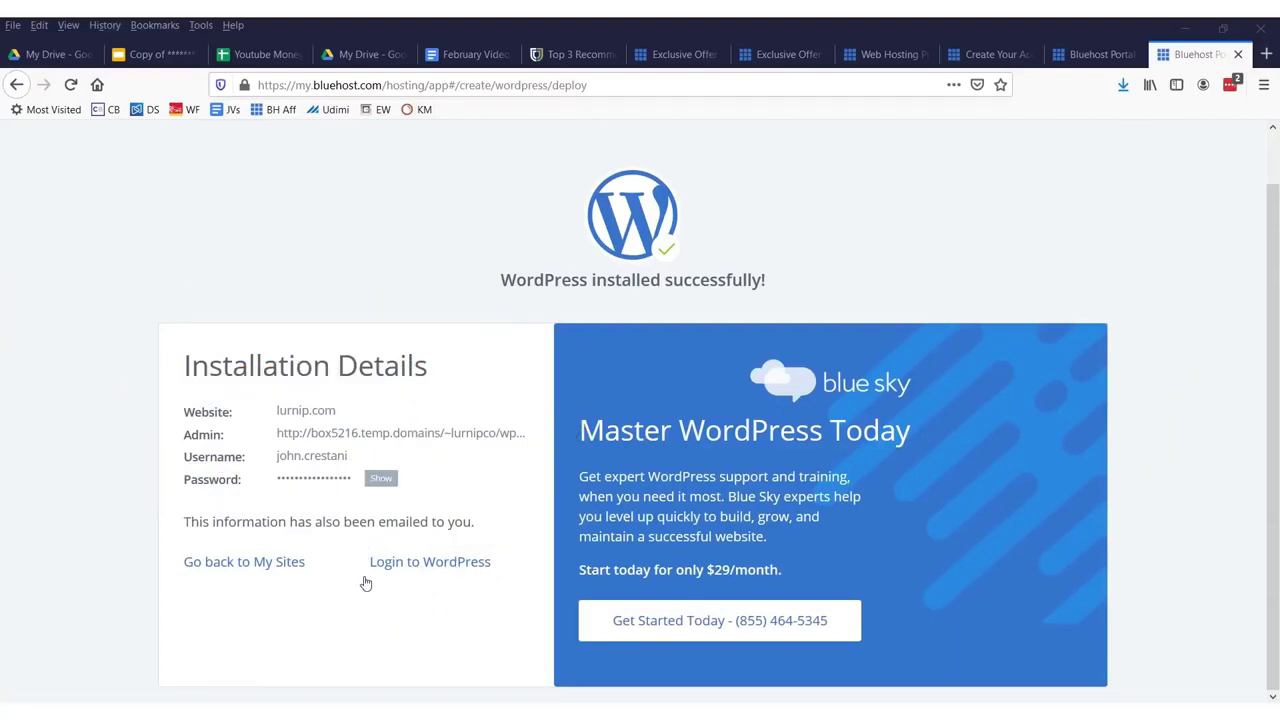
{"action": "mouse_move", "coordinate": [366, 583]}
{"action": "left_mouse_down"}
{"action": "mouse_move", "coordinate": [531, 597]}
{"action": "mouse_move", "coordinate": [423, 546]}
{"action": "mouse_move", "coordinate": [362, 548]}
{"action": "left_mouse_up"}
{"action": "key", "text": "Escape"}
Step: Log in to the new site's WordPress dashboard and go to Appearance > Themes
{"action": "left_click", "coordinate": [462, 575]}
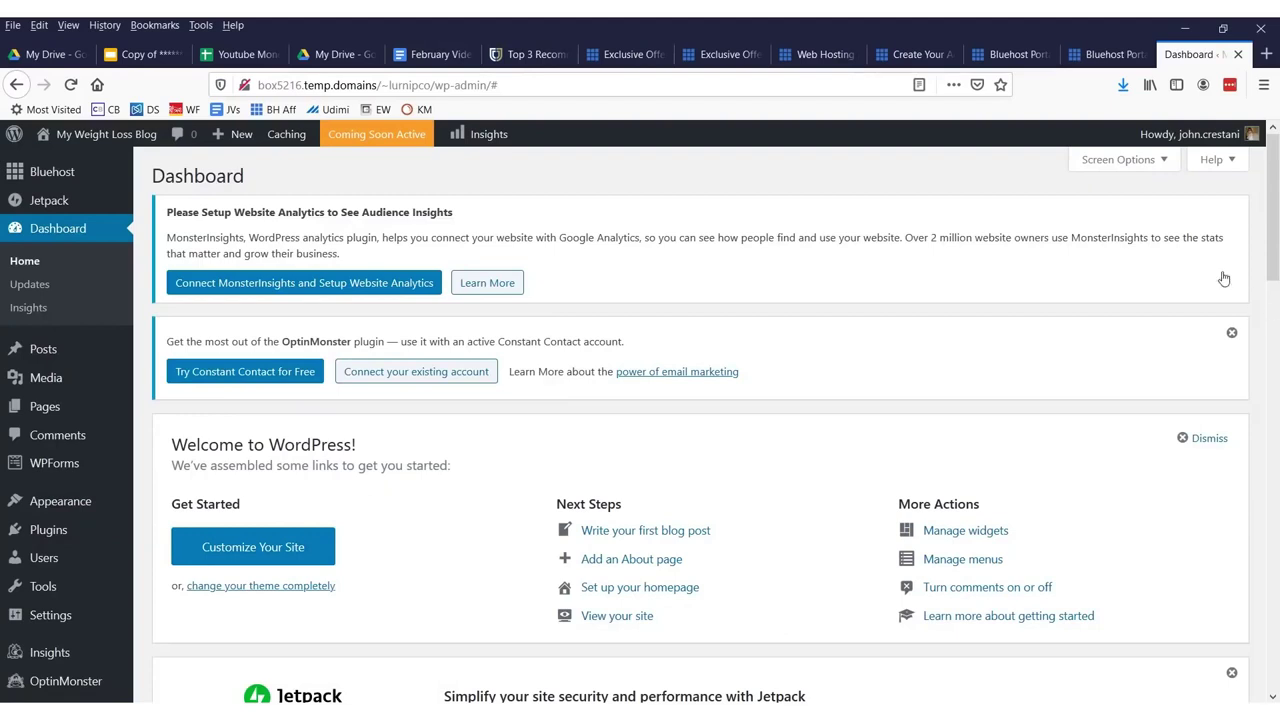
{"action": "mouse_move", "coordinate": [62, 507]}
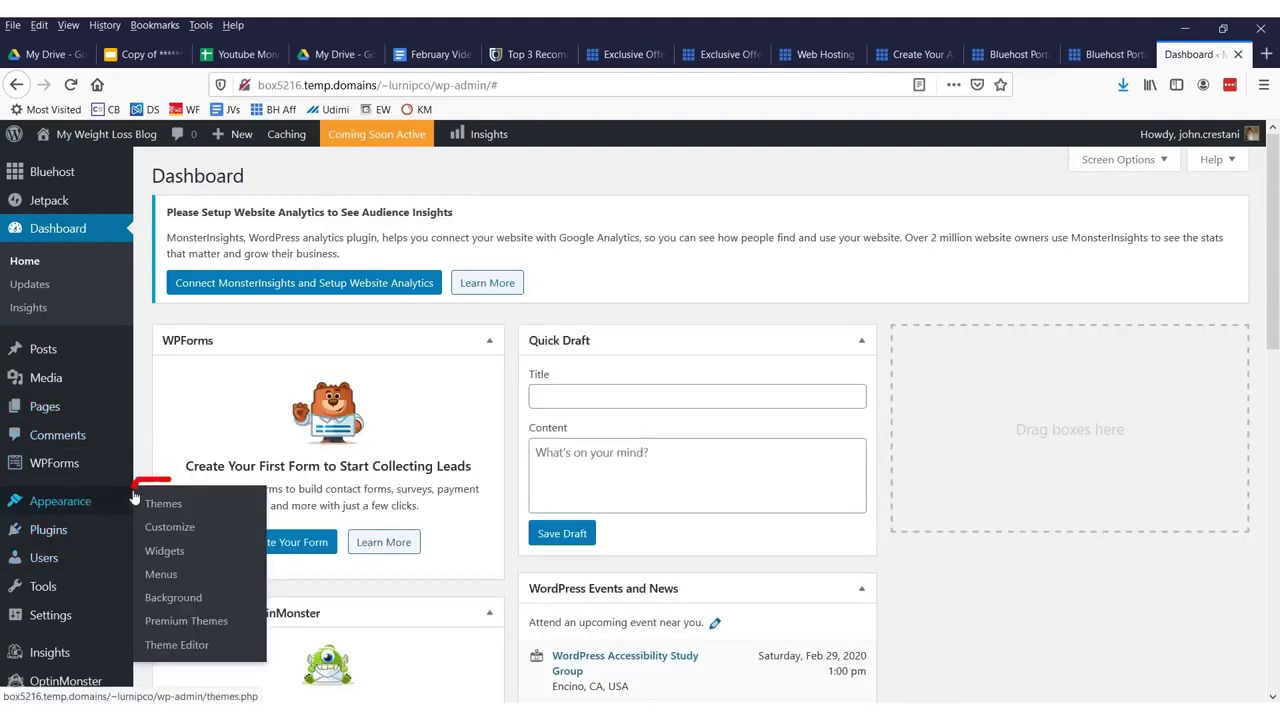
{"action": "left_click_drag", "start_coordinate": [140, 512], "coordinate": [148, 478]}
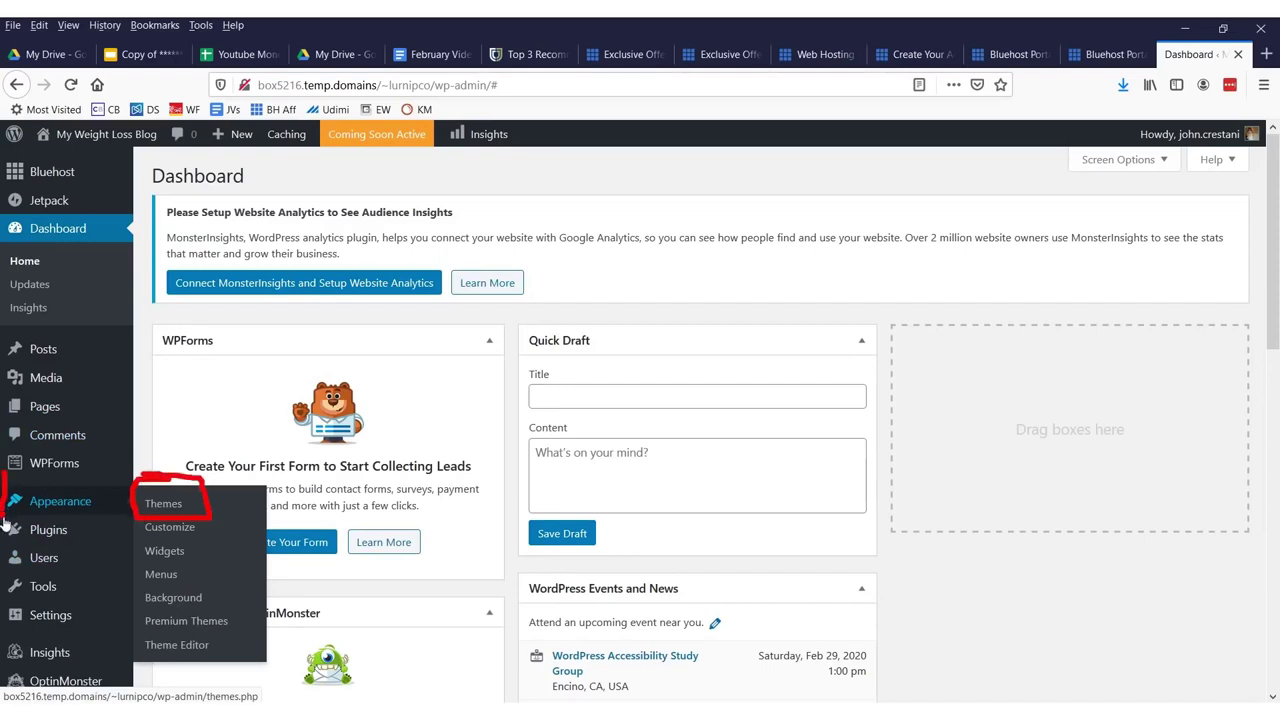
{"action": "left_click_drag", "start_coordinate": [5, 521], "coordinate": [148, 521]}
{"action": "mouse_move", "coordinate": [112, 298]}
{"action": "left_mouse_down"}
{"action": "mouse_move", "coordinate": [350, 392]}
{"action": "mouse_move", "coordinate": [258, 470]}
{"action": "mouse_move", "coordinate": [280, 522]}
{"action": "left_mouse_up"}
{"action": "left_click_drag", "start_coordinate": [238, 458], "coordinate": [272, 521]}
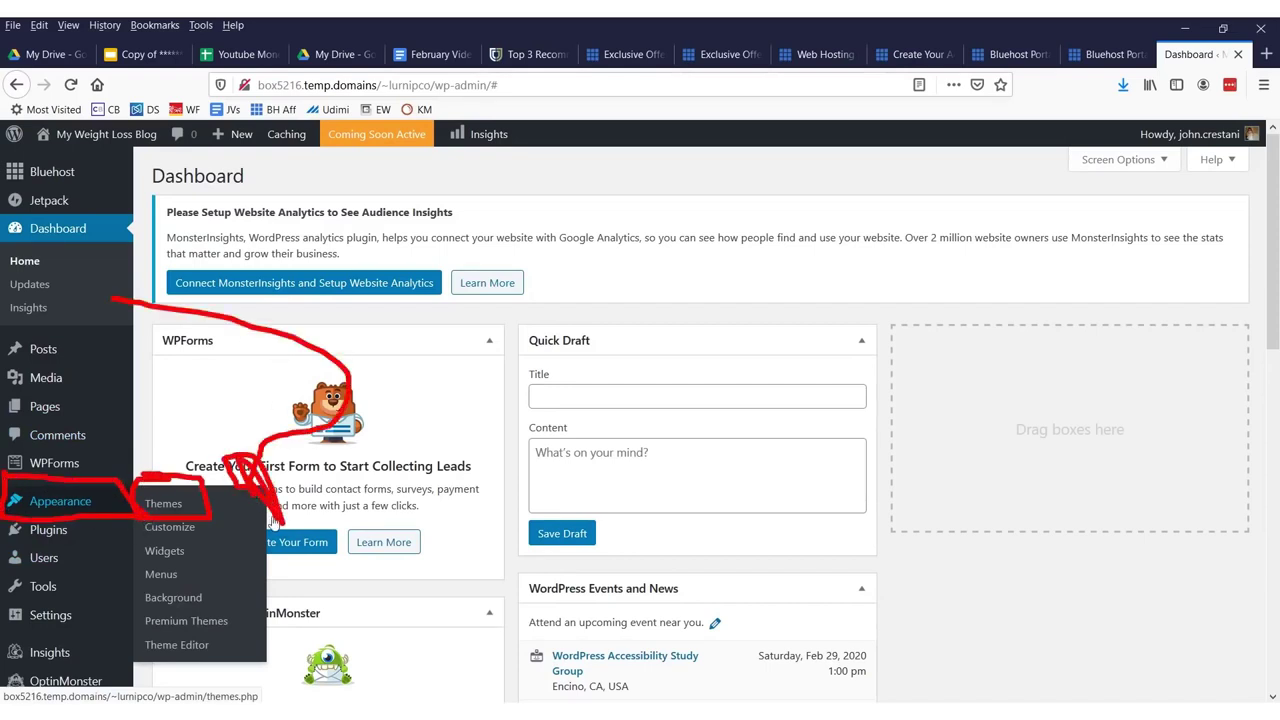
{"action": "left_click", "coordinate": [178, 505]}
Step: Activate the Twenty Seventeen theme and open it in the Customizer
{"action": "scroll", "coordinate": [620, 369], "scroll_direction": "down", "scroll_amount": 3}
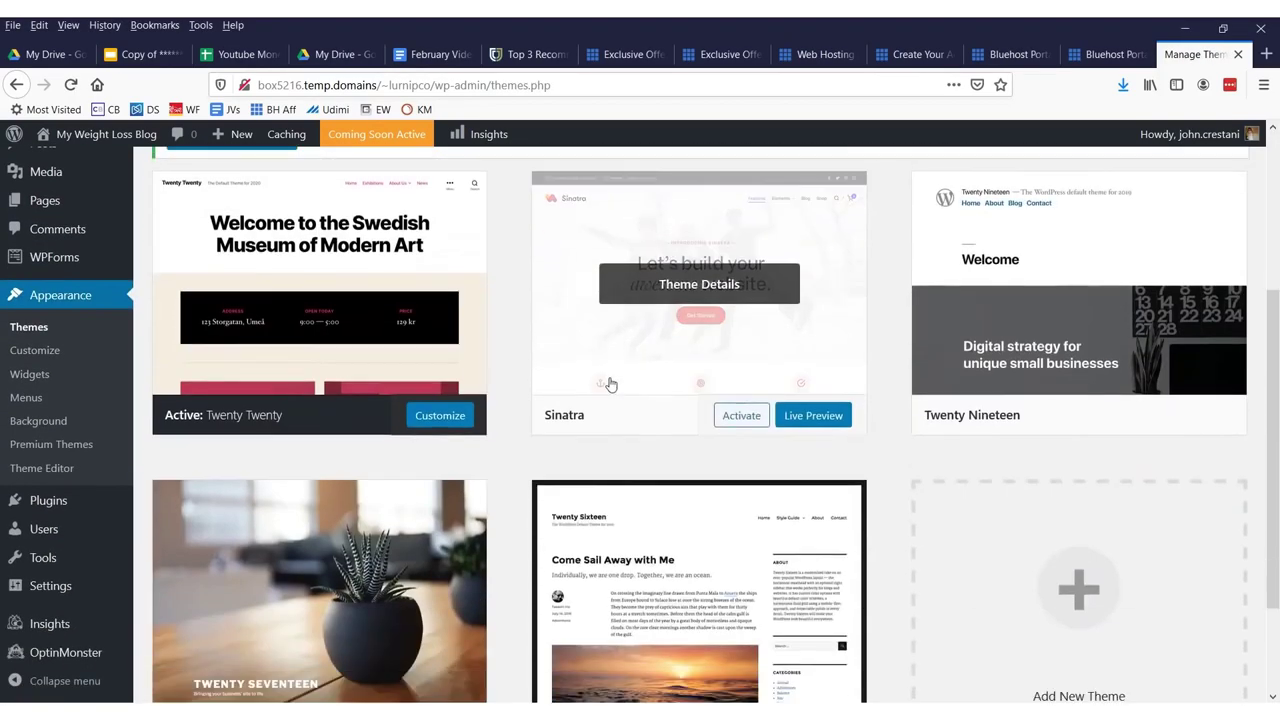
{"action": "scroll", "coordinate": [505, 495], "scroll_direction": "down", "scroll_amount": 2}
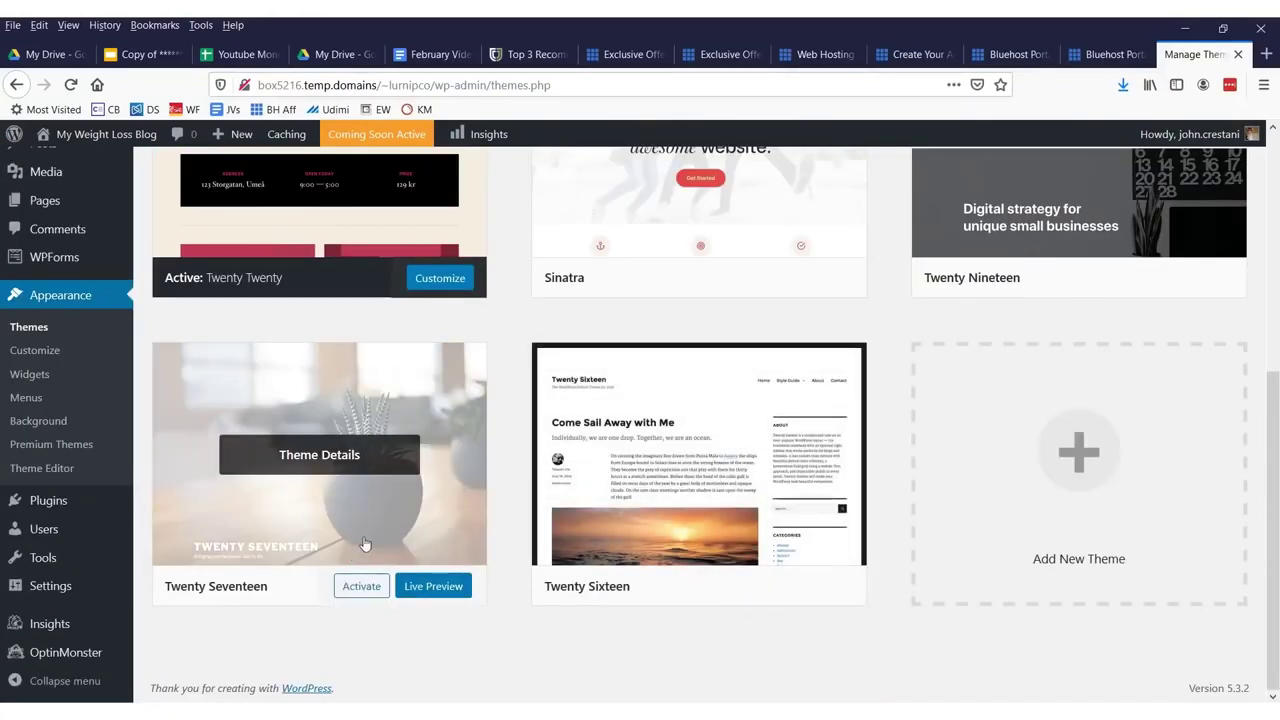
{"action": "left_click", "coordinate": [362, 586]}
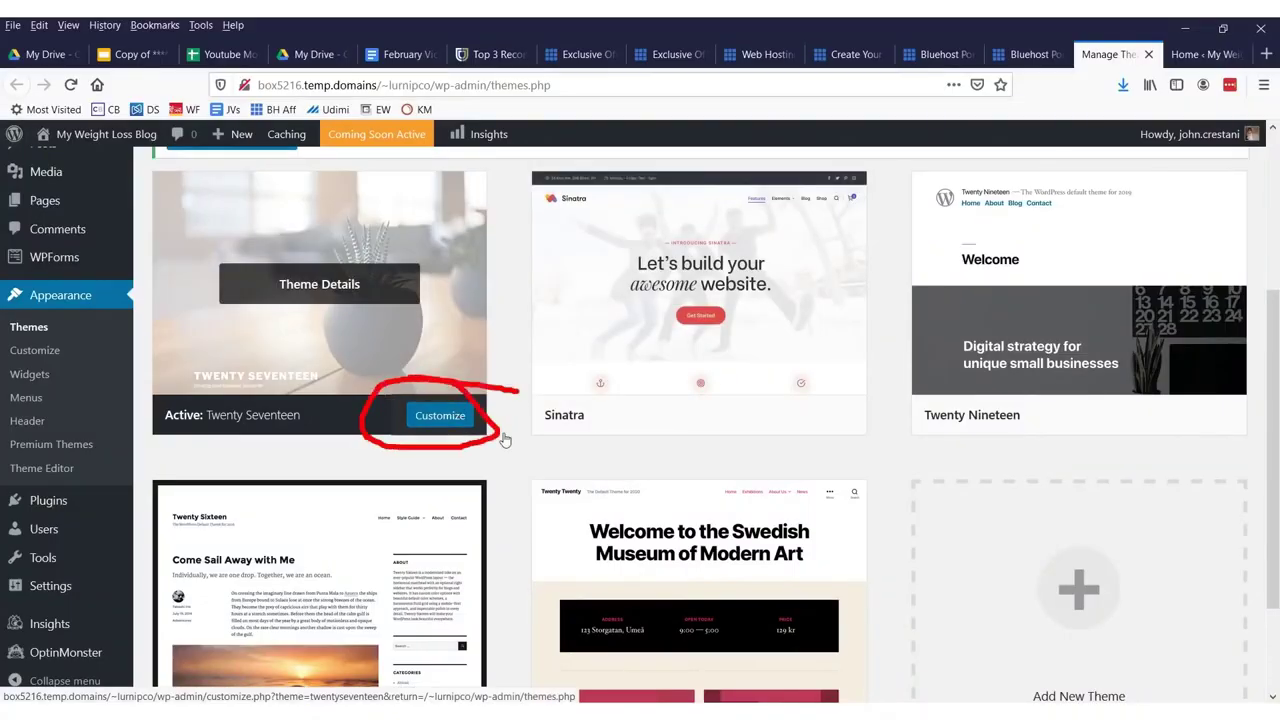
{"action": "left_click", "coordinate": [452, 418]}
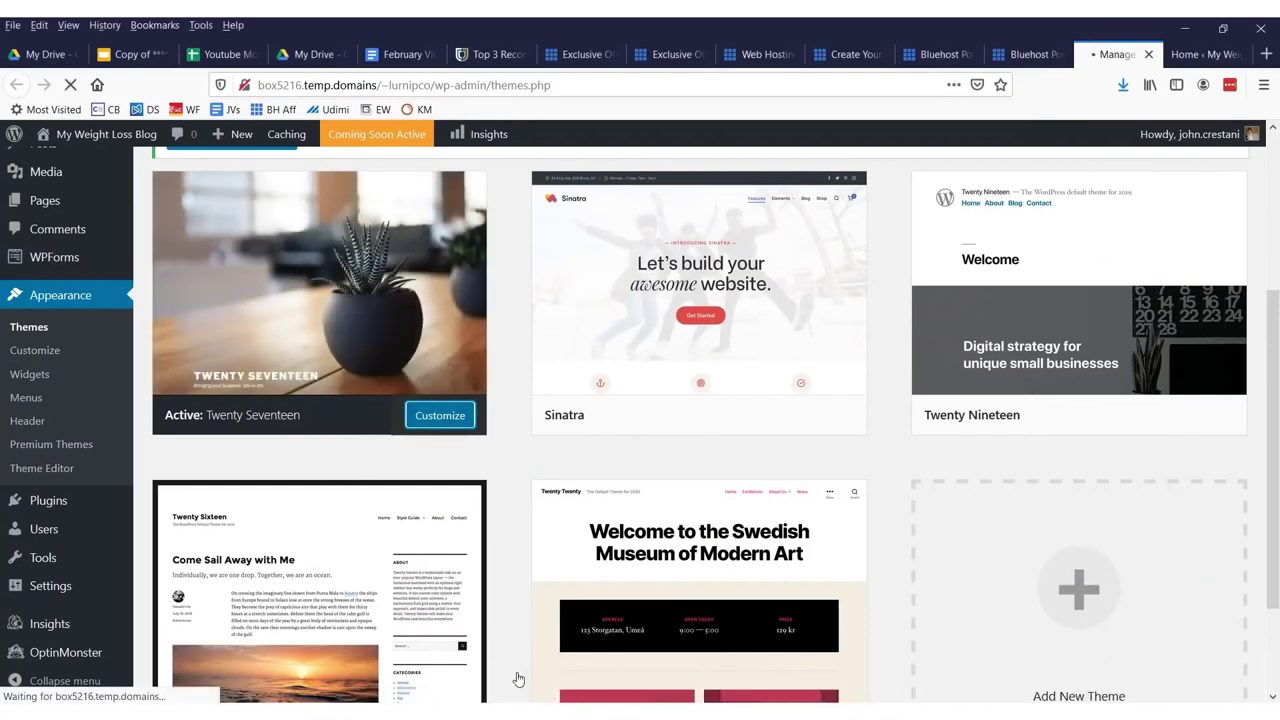
{"action": "scroll", "coordinate": [837, 317], "scroll_direction": "up", "scroll_amount": 3}
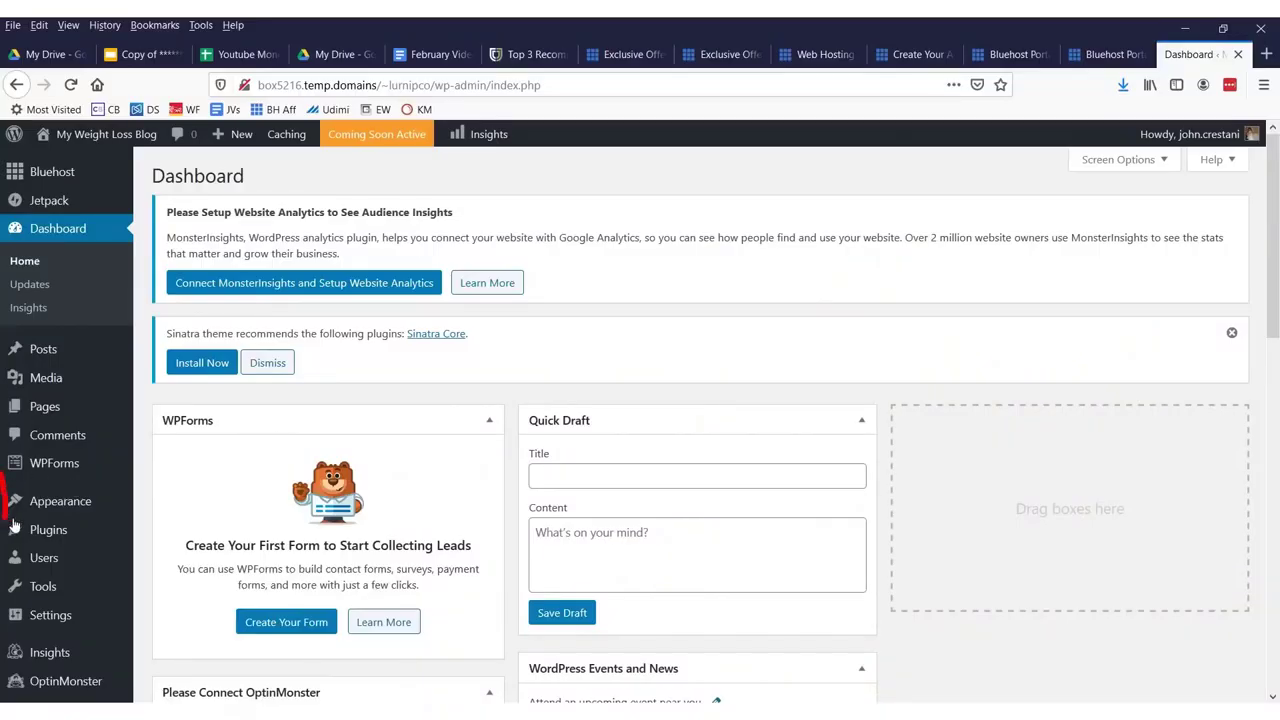
Step: Review the five installed themes under Appearance > Themes; a search for 'green' finds nothing
{"action": "mouse_move", "coordinate": [60, 501]}
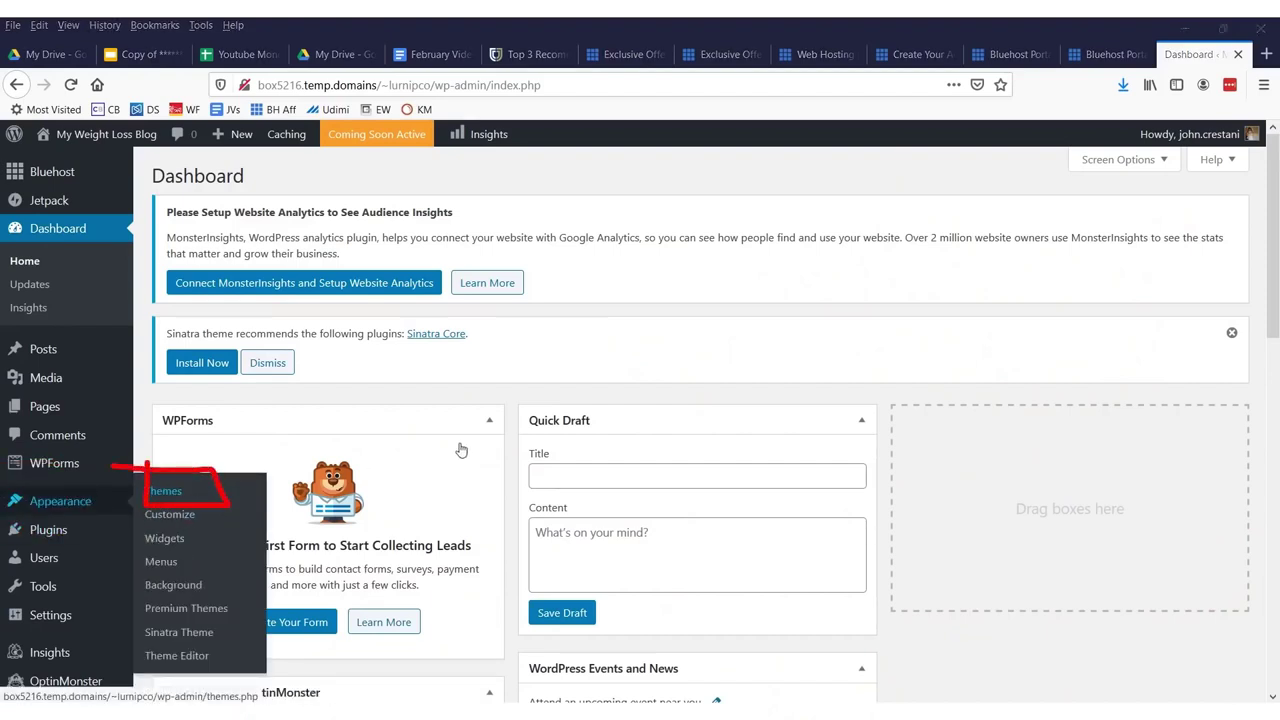
{"action": "left_click", "coordinate": [116, 497]}
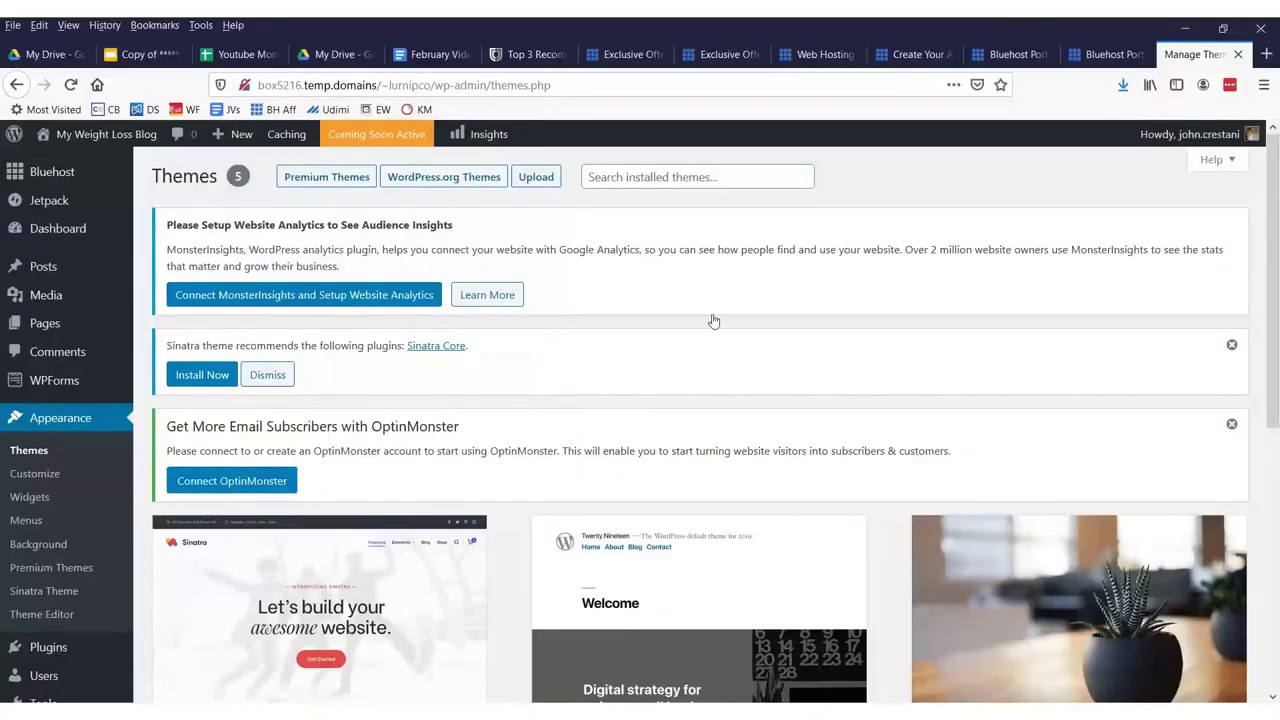
{"action": "left_click", "coordinate": [679, 176]}
{"action": "scroll", "coordinate": [651, 286], "scroll_direction": "down", "scroll_amount": 3}
{"action": "scroll", "coordinate": [516, 255], "scroll_direction": "up", "scroll_amount": 3}
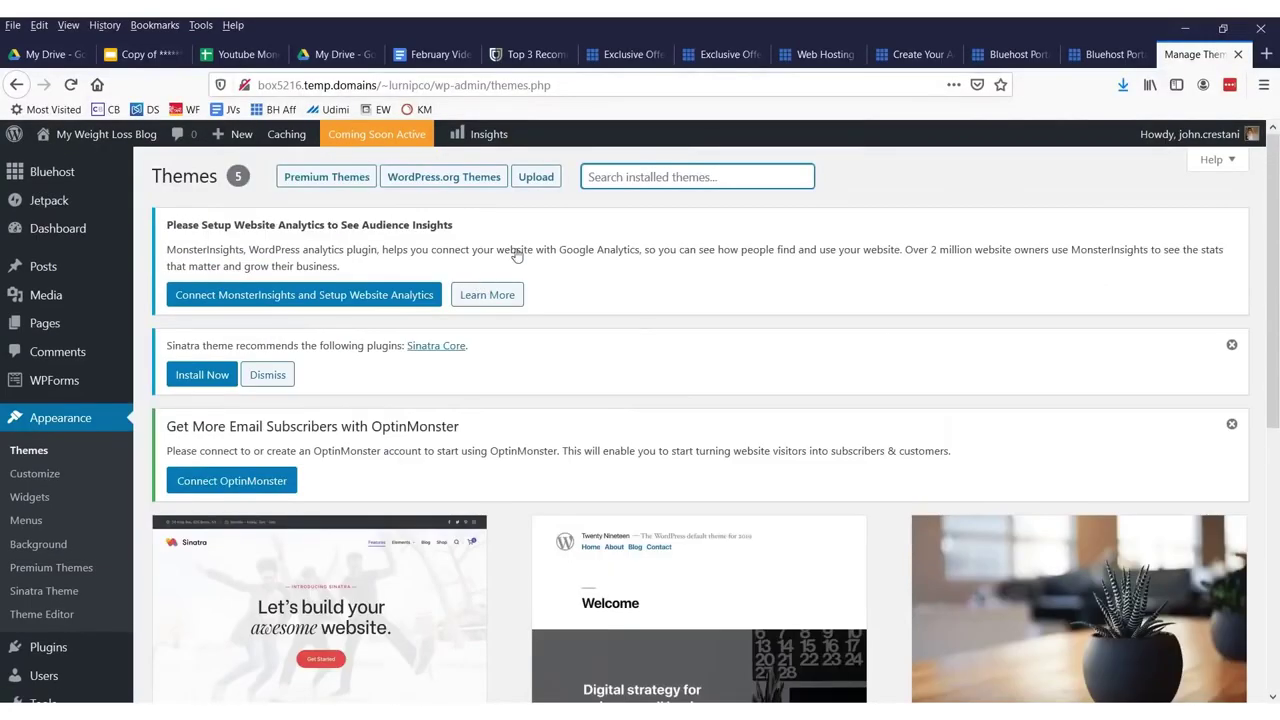
{"action": "scroll", "coordinate": [608, 338], "scroll_direction": "down", "scroll_amount": 5}
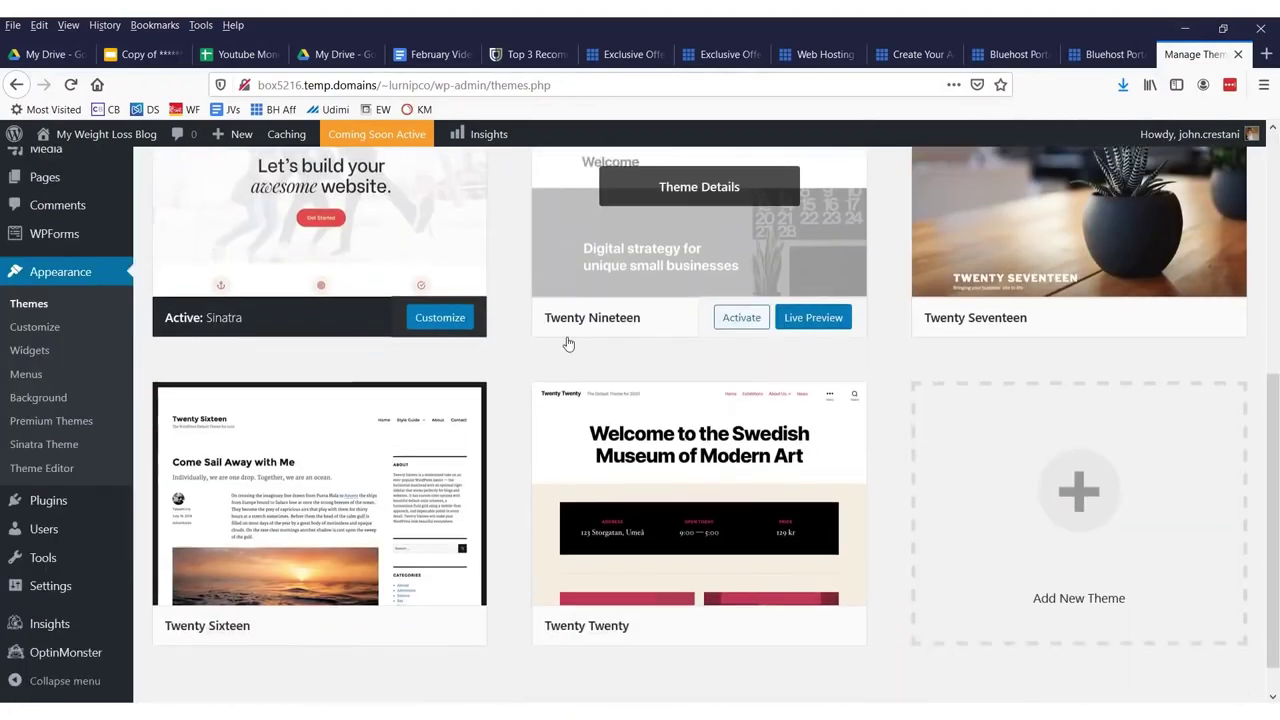
{"action": "scroll", "coordinate": [566, 354], "scroll_direction": "up", "scroll_amount": 5}
{"action": "scroll", "coordinate": [566, 354], "scroll_direction": "down", "scroll_amount": 5}
{"action": "scroll", "coordinate": [1128, 445], "scroll_direction": "up", "scroll_amount": 5}
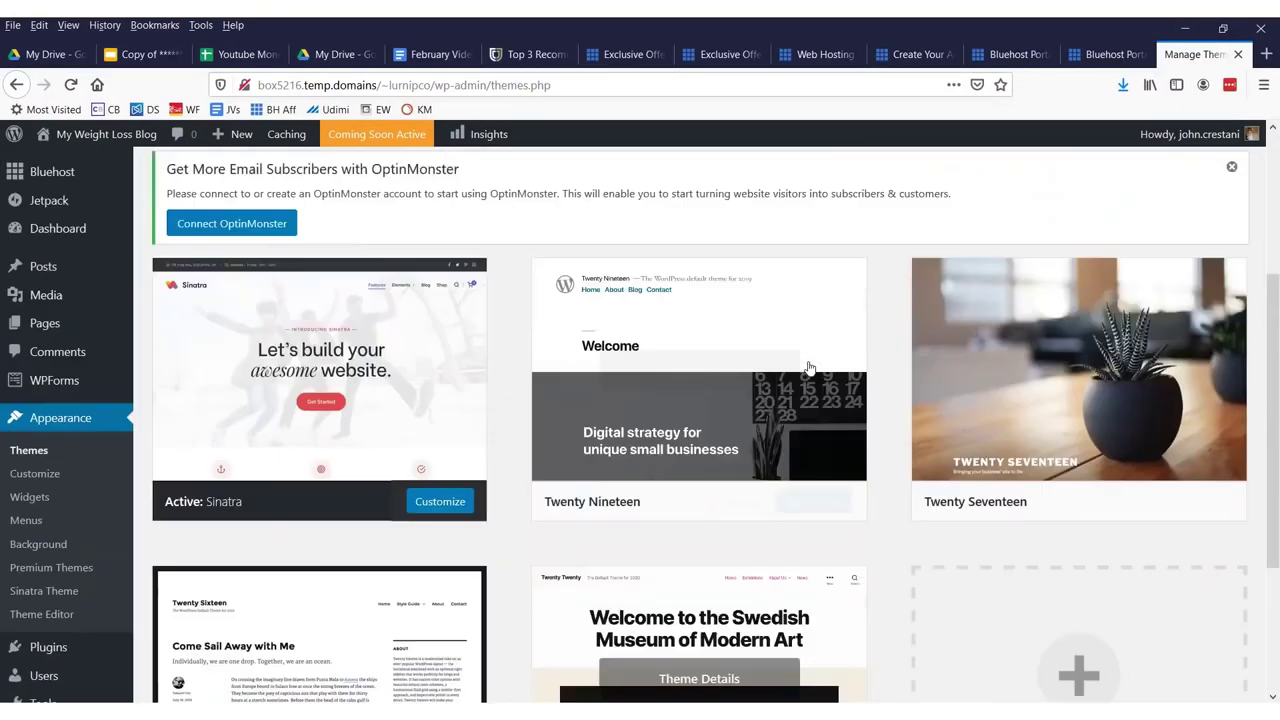
{"action": "type", "text": "gr"}
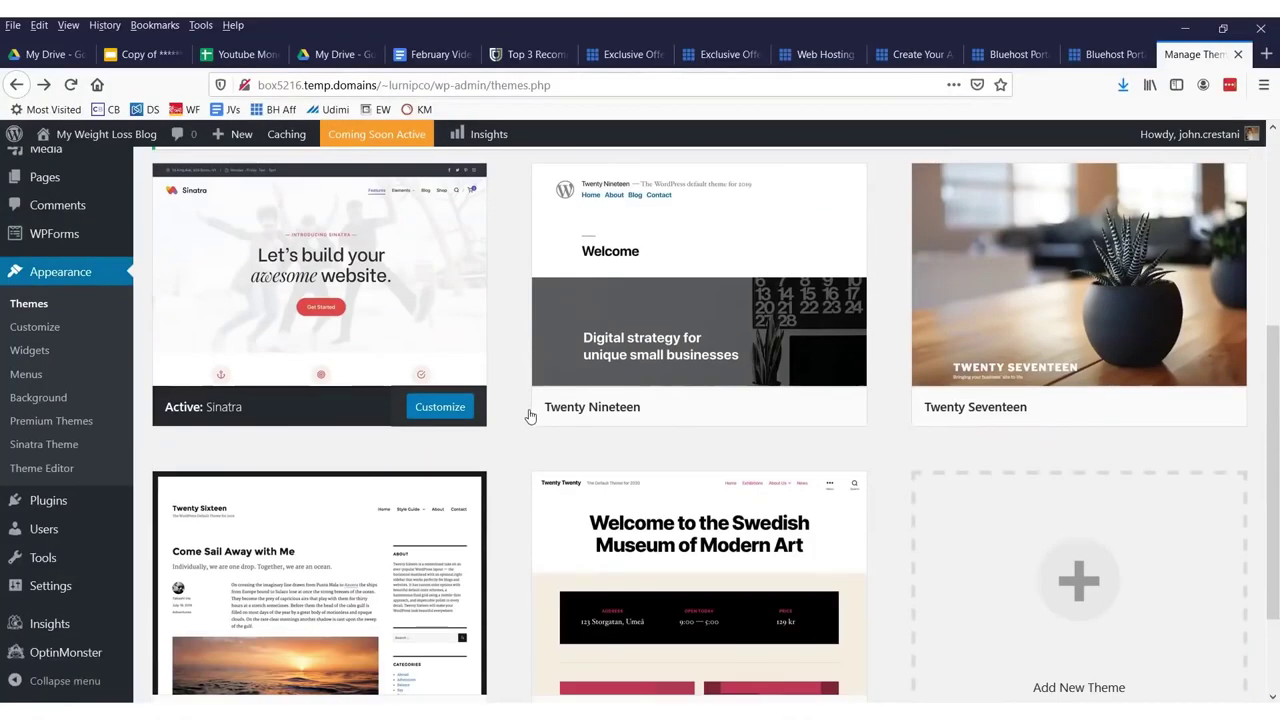
{"action": "scroll", "coordinate": [537, 387], "scroll_direction": "up", "scroll_amount": 5}
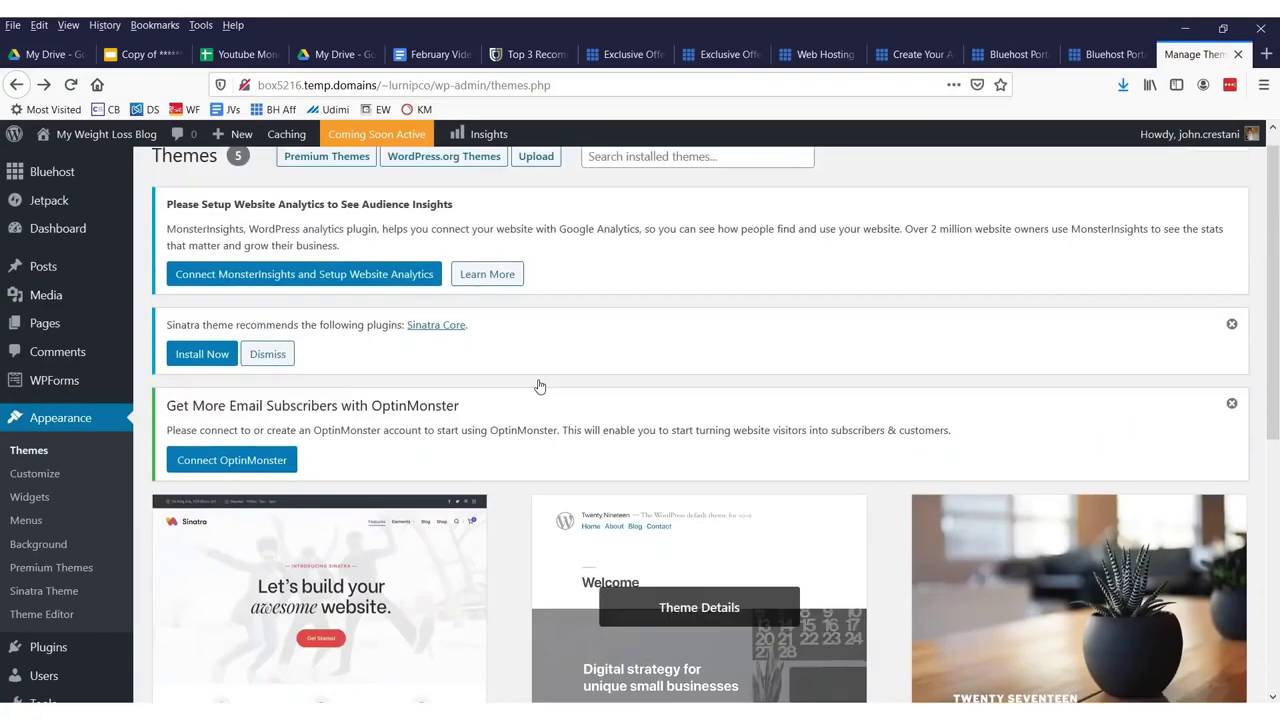
{"action": "left_click", "coordinate": [607, 178]}
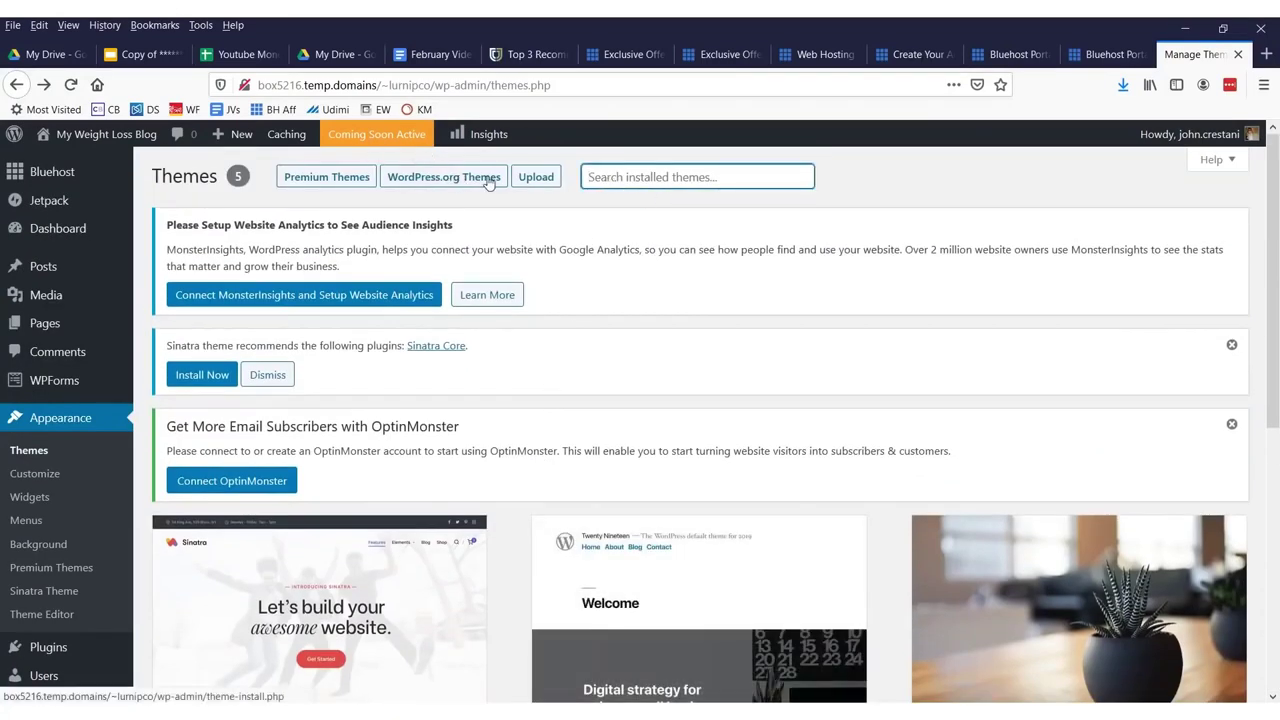
Step: Filter the WordPress.org themes by the E-Commerce and One Column features
{"action": "mouse_move", "coordinate": [506, 157]}
{"action": "left_mouse_down"}
{"action": "mouse_move", "coordinate": [405, 157]}
{"action": "mouse_move", "coordinate": [502, 196]}
{"action": "left_mouse_up"}
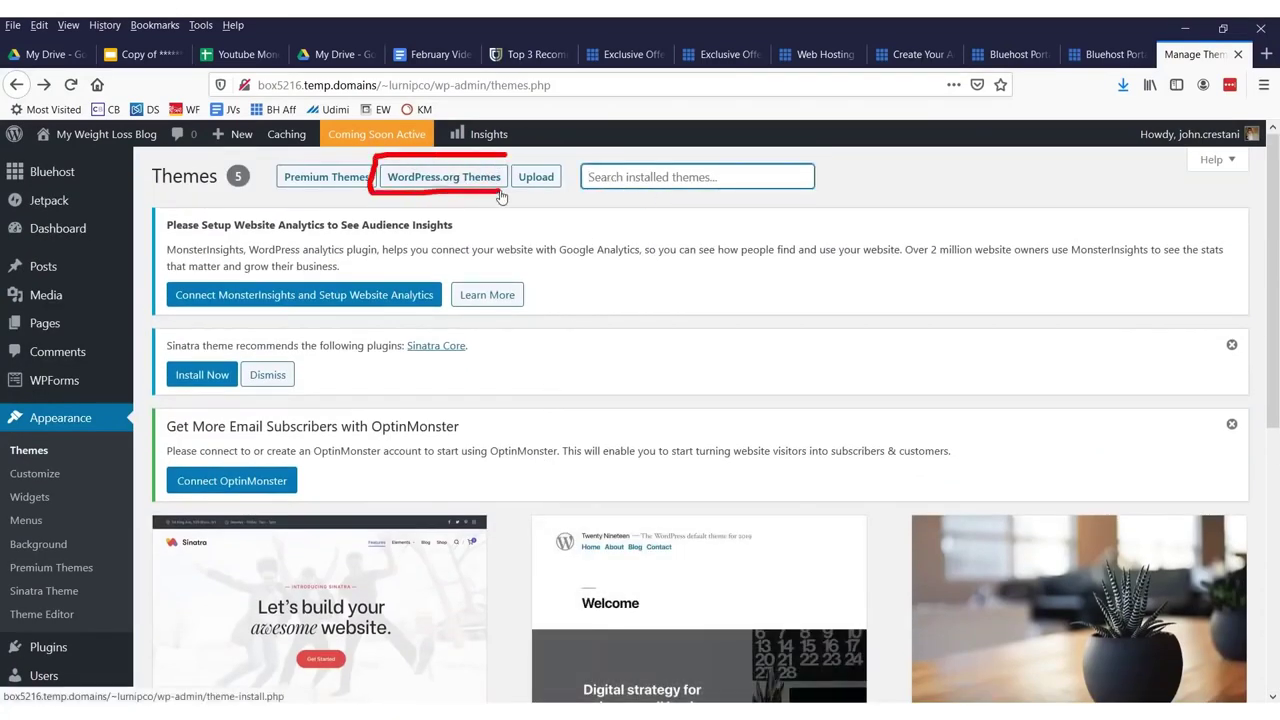
{"action": "left_click", "coordinate": [441, 176]}
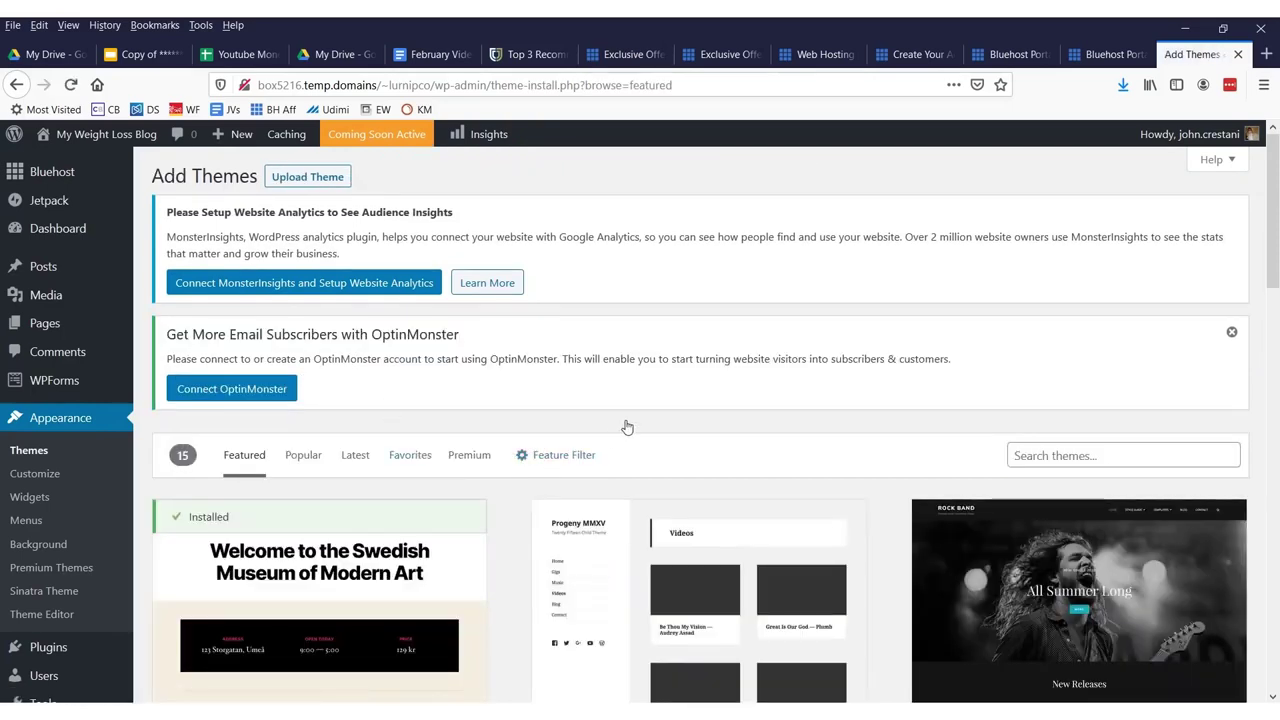
{"action": "mouse_move", "coordinate": [627, 421]}
{"action": "left_mouse_down"}
{"action": "mouse_move", "coordinate": [480, 466]}
{"action": "mouse_move", "coordinate": [639, 446]}
{"action": "left_mouse_up"}
{"action": "left_click", "coordinate": [560, 455]}
{"action": "scroll", "coordinate": [551, 471], "scroll_direction": "down", "scroll_amount": 3}
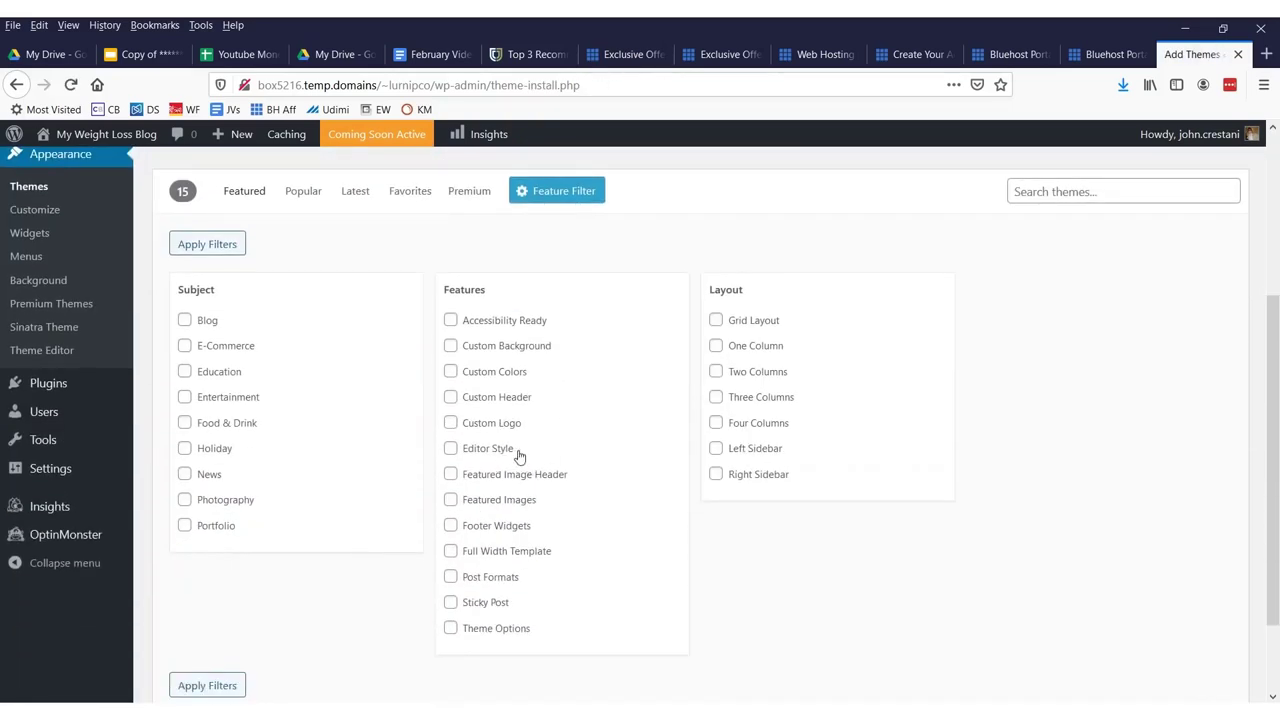
{"action": "left_click", "coordinate": [716, 346]}
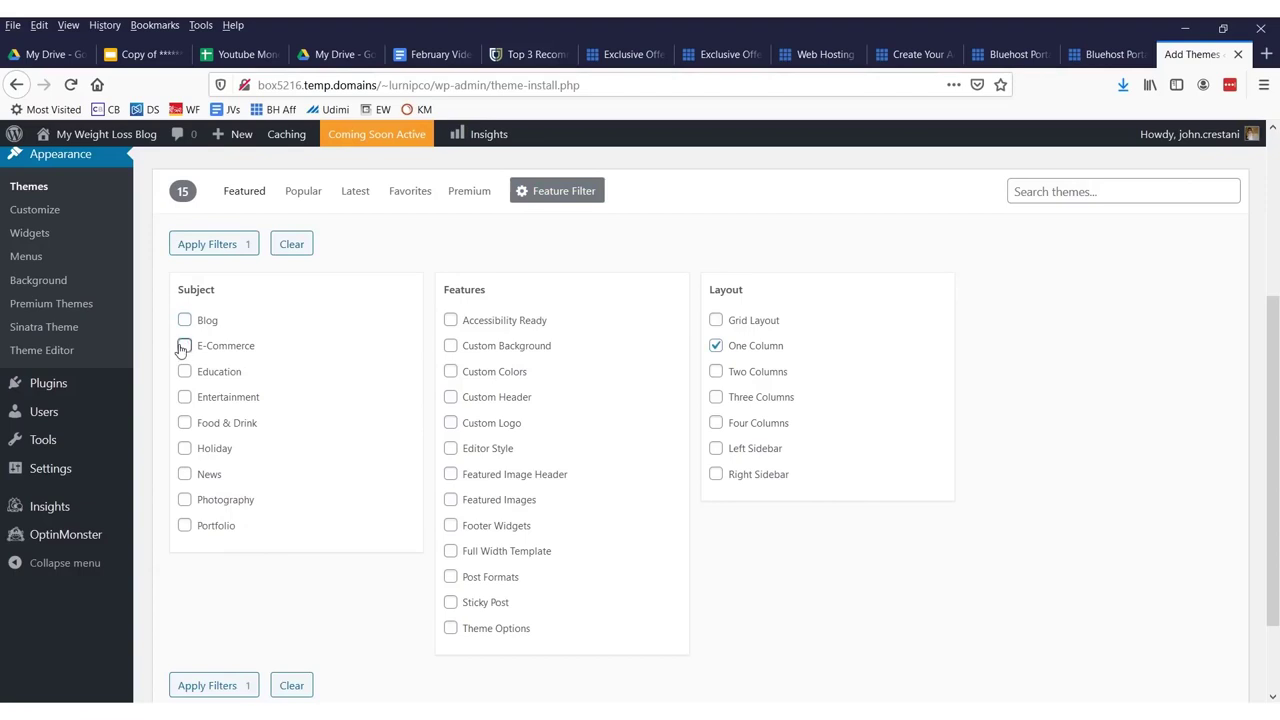
{"action": "left_click", "coordinate": [210, 686]}
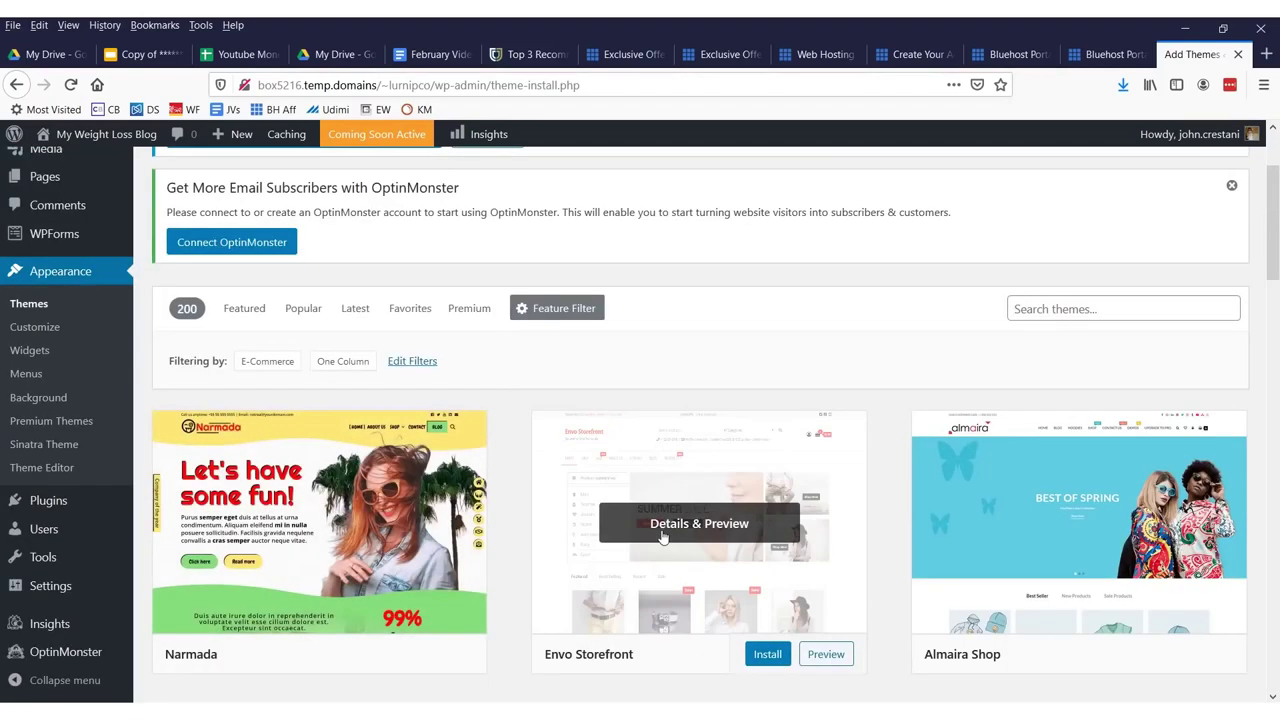
Step: Scroll through the Narmada theme's sample blog preview, then return to Add Themes
{"action": "left_click", "coordinate": [460, 500]}
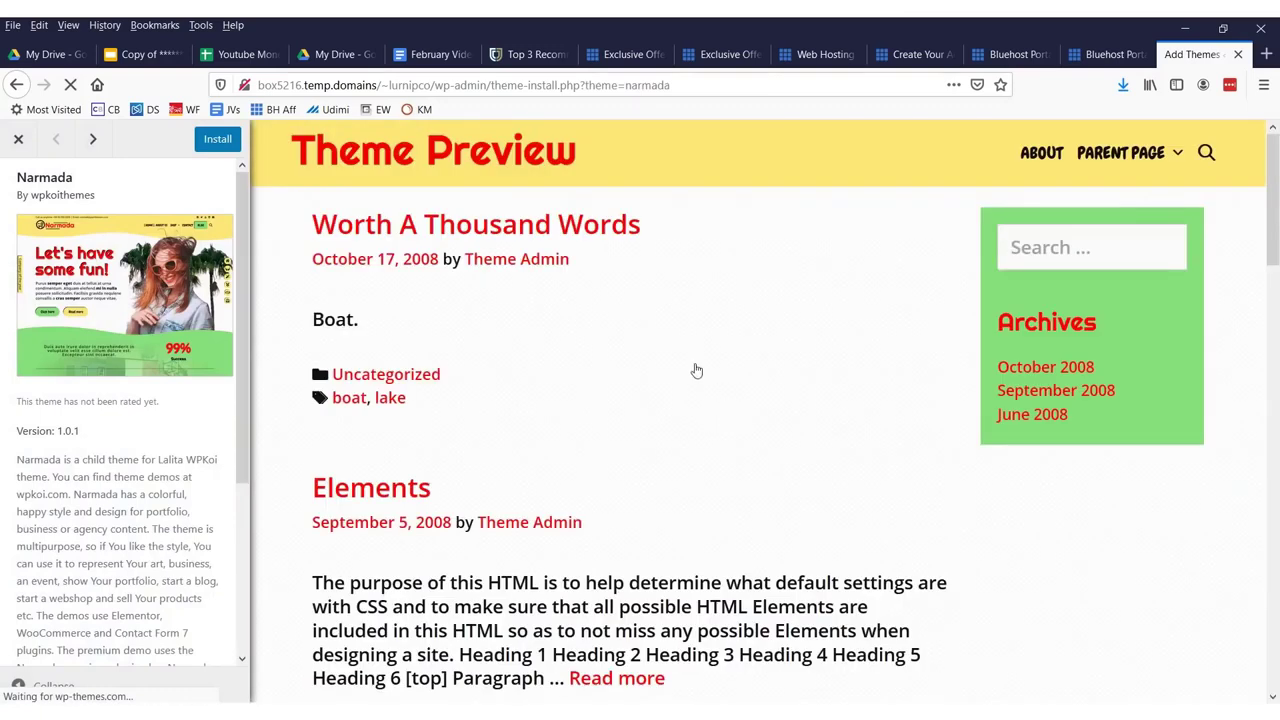
{"action": "scroll", "coordinate": [500, 335], "scroll_direction": "down", "scroll_amount": 2}
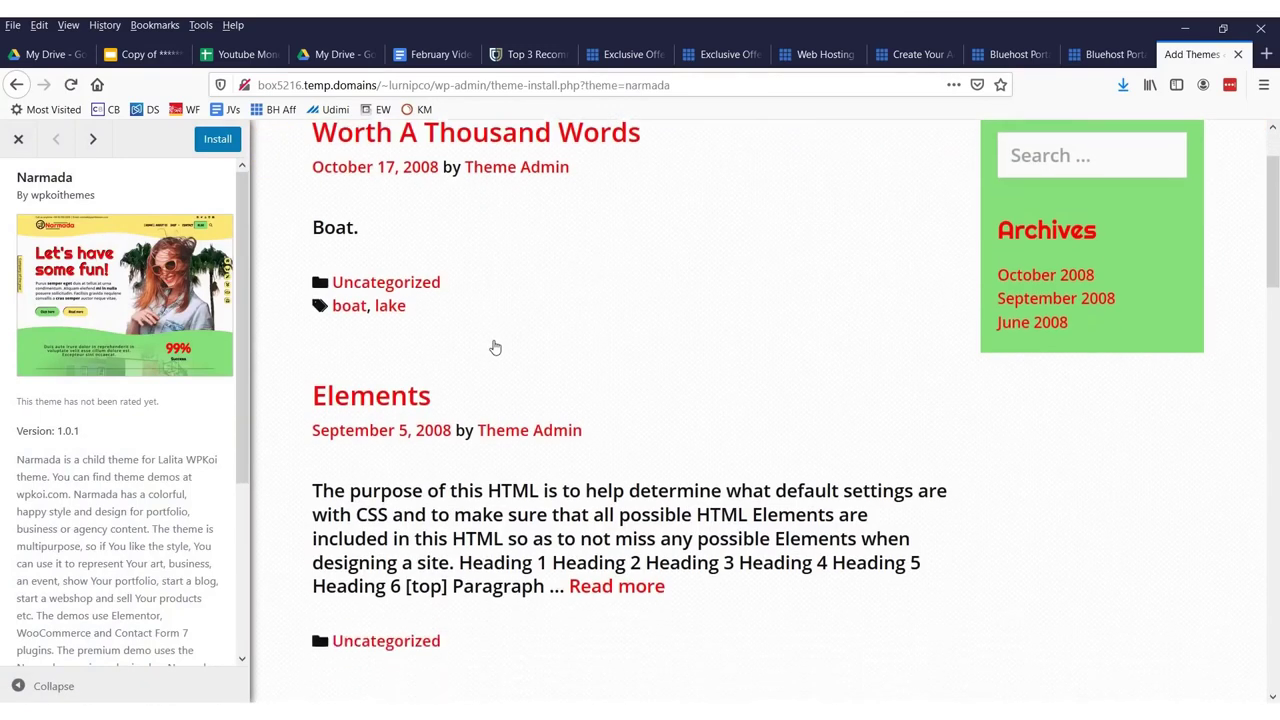
{"action": "scroll", "coordinate": [494, 350], "scroll_direction": "up", "scroll_amount": 2}
{"action": "scroll", "coordinate": [728, 380], "scroll_direction": "down", "scroll_amount": 12}
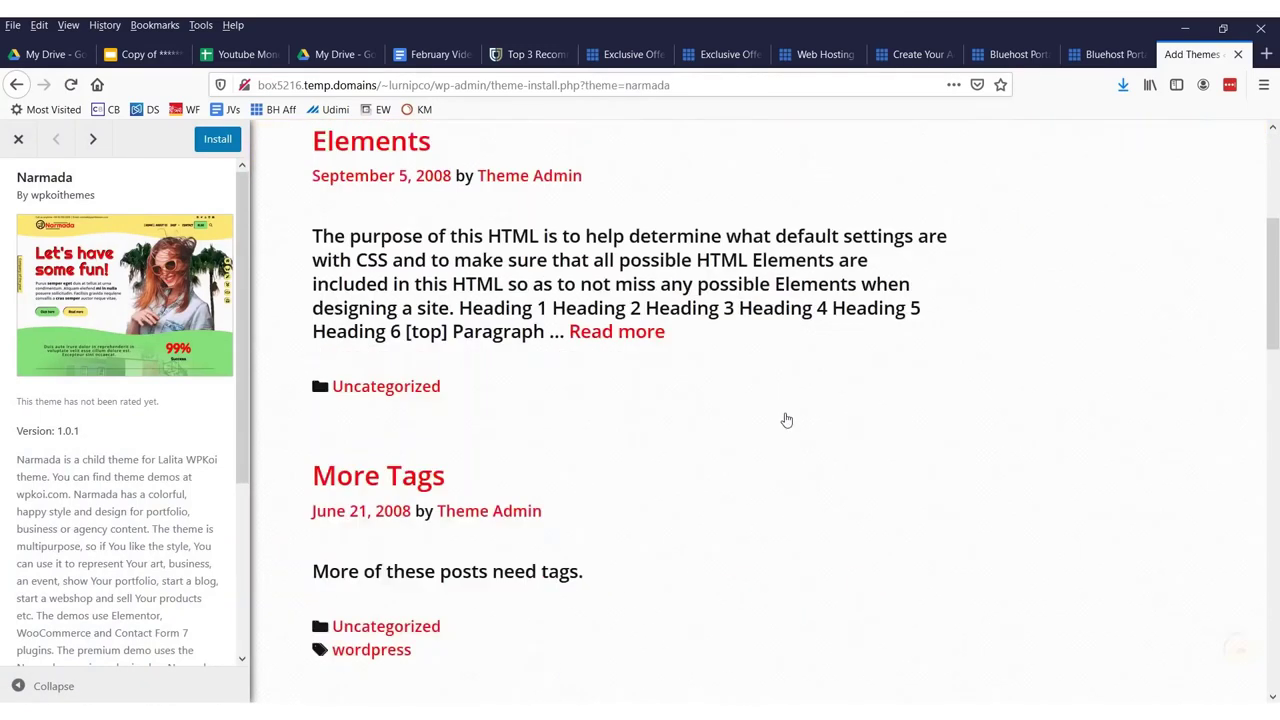
{"action": "scroll", "coordinate": [503, 337], "scroll_direction": "up", "scroll_amount": 10}
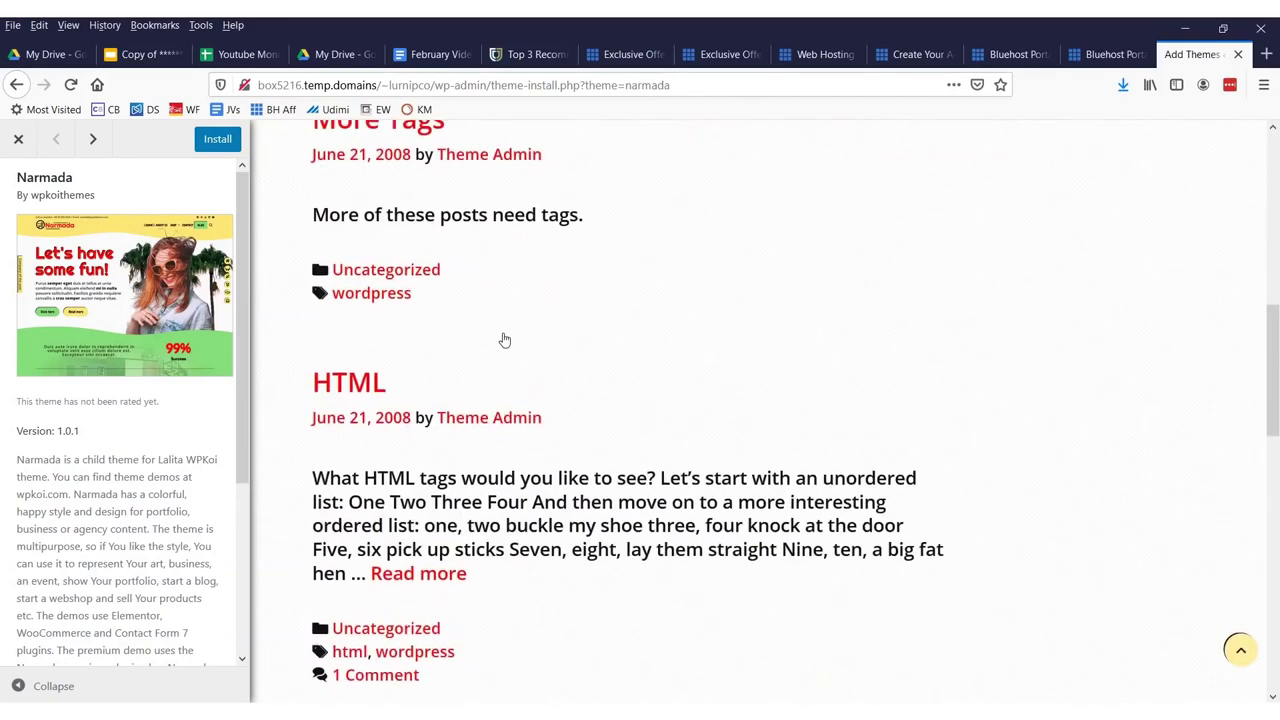
{"action": "scroll", "coordinate": [394, 206], "scroll_direction": "down", "scroll_amount": 18}
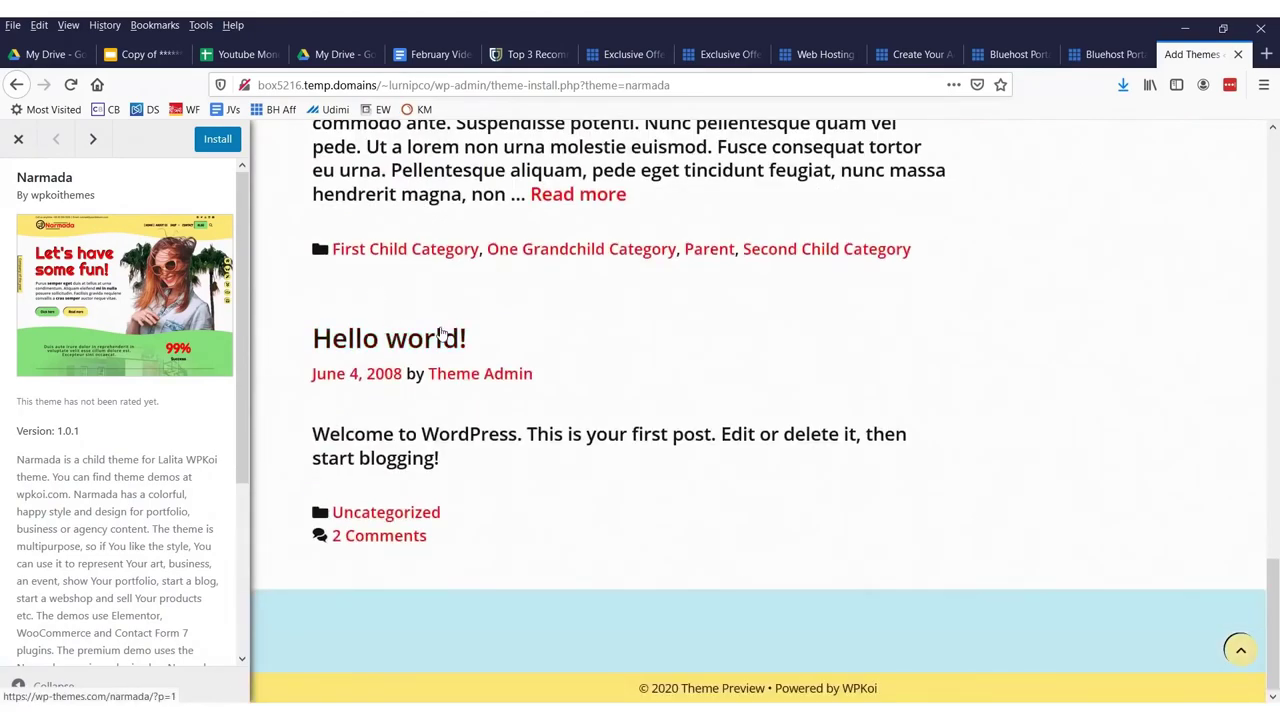
{"action": "scroll", "coordinate": [388, 334], "scroll_direction": "up", "scroll_amount": 5}
{"action": "key", "text": "Escape"}
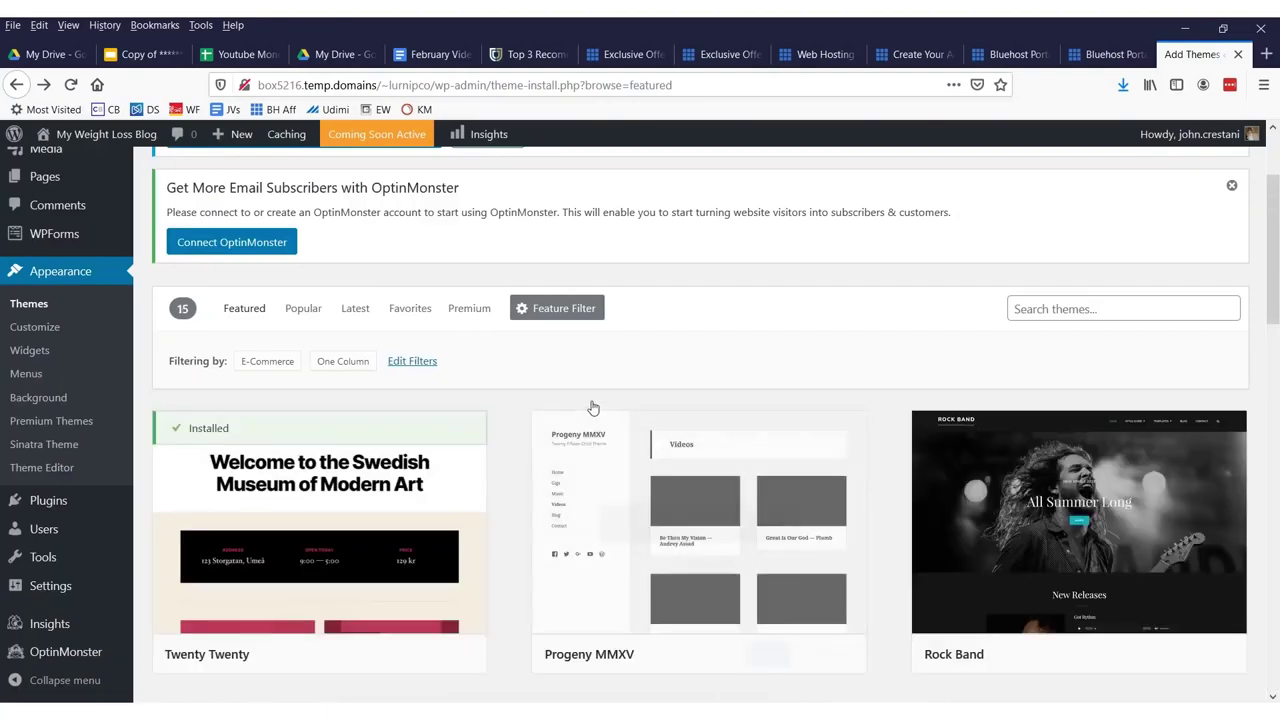
Step: Preview the Eliza theme and return to the themes list
{"action": "scroll", "coordinate": [591, 406], "scroll_direction": "down", "scroll_amount": 2}
{"action": "scroll", "coordinate": [609, 349], "scroll_direction": "up", "scroll_amount": 5}
{"action": "scroll", "coordinate": [390, 500], "scroll_direction": "down", "scroll_amount": 12}
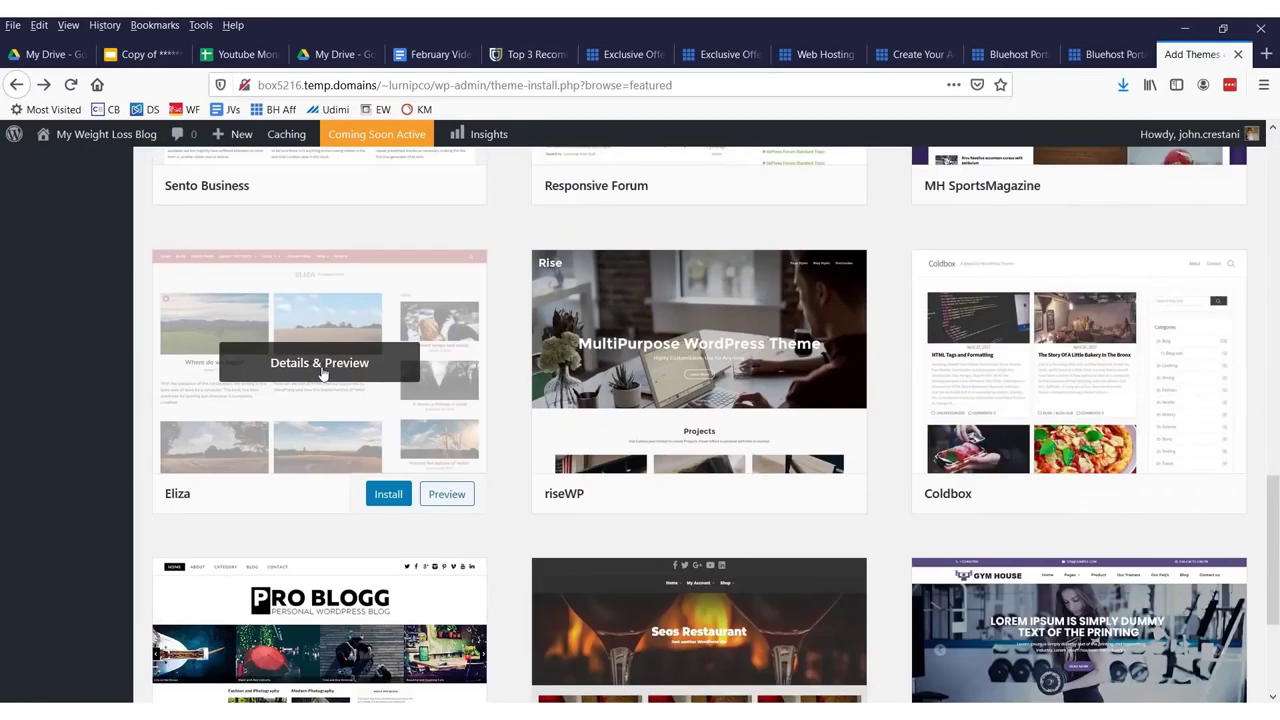
{"action": "left_click", "coordinate": [446, 495]}
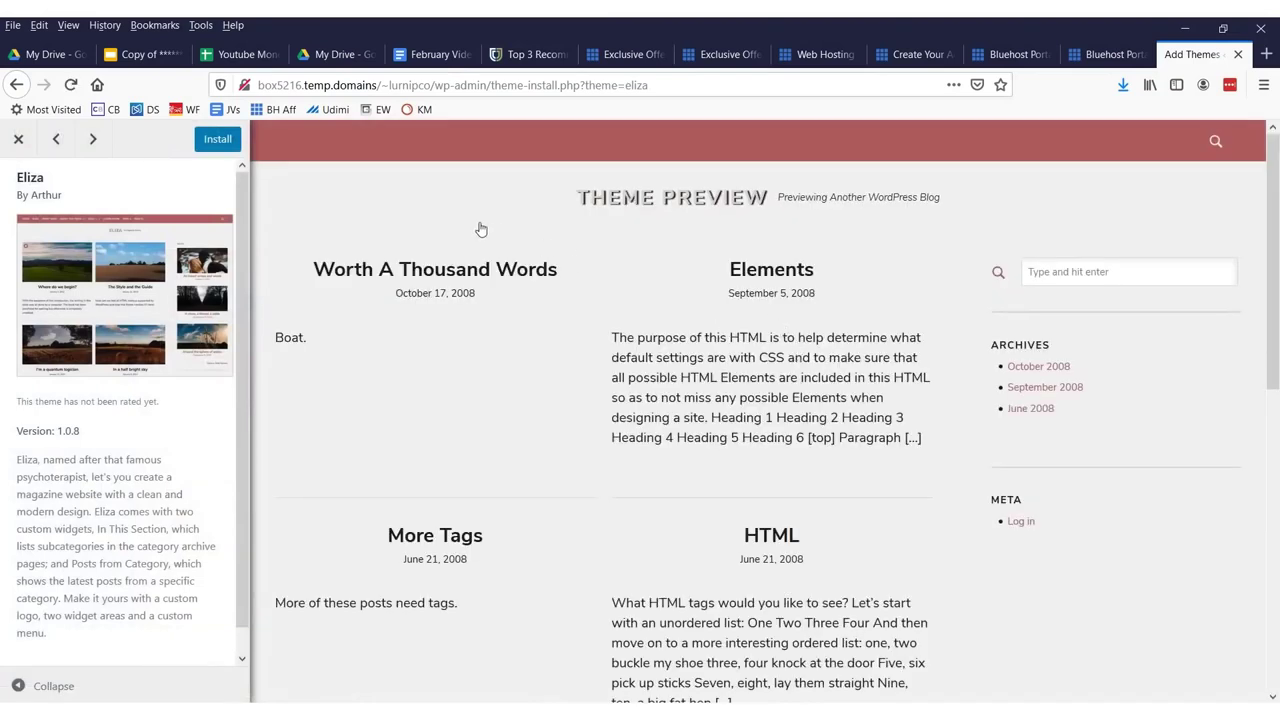
{"action": "scroll", "coordinate": [610, 304], "scroll_direction": "down", "scroll_amount": 8}
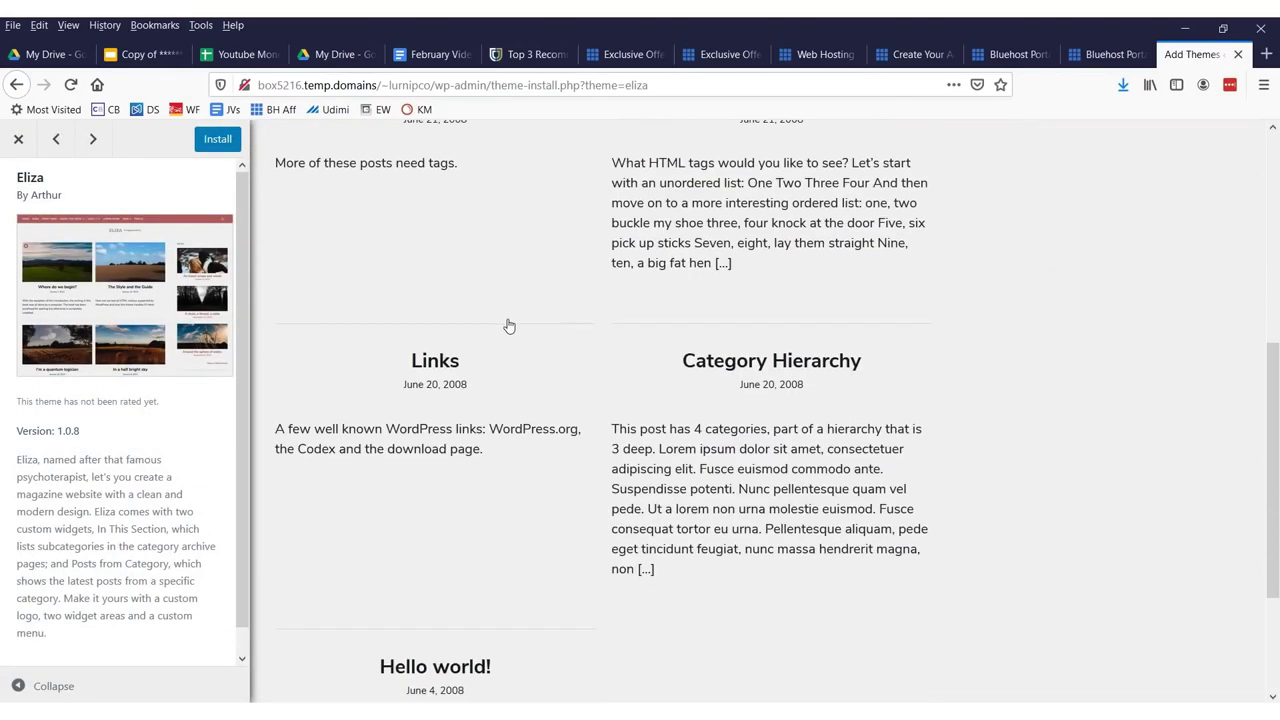
{"action": "scroll", "coordinate": [555, 359], "scroll_direction": "up", "scroll_amount": 5}
{"action": "key", "text": "alt+Left"}
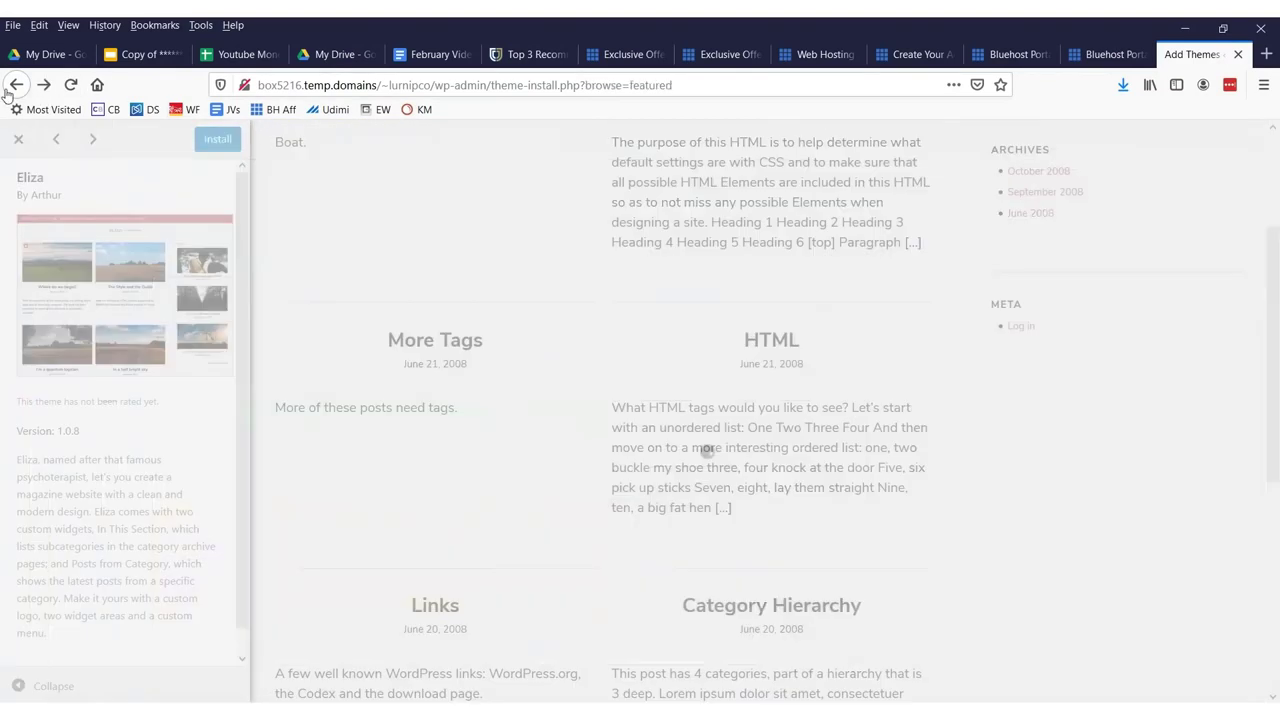
Step: Browse the installed themes and make Twenty Twenty the active theme
{"action": "scroll", "coordinate": [440, 410], "scroll_direction": "down", "scroll_amount": 6}
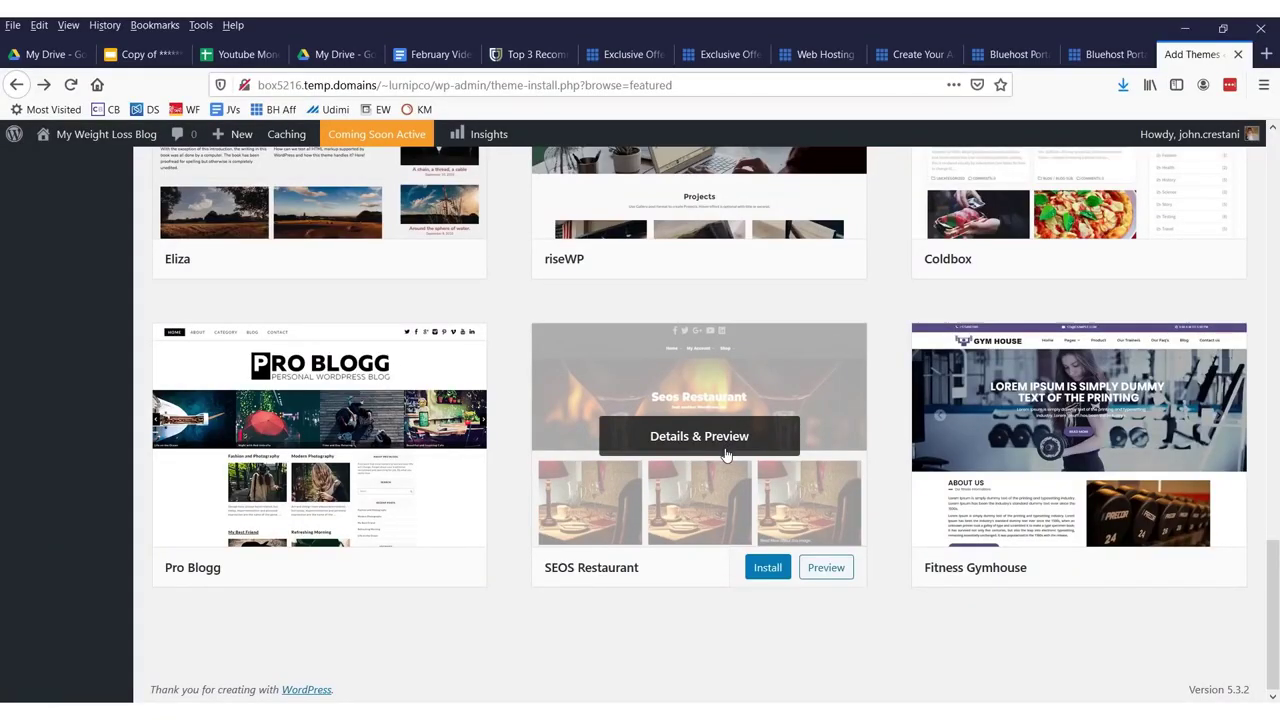
{"action": "scroll", "coordinate": [286, 391], "scroll_direction": "up", "scroll_amount": 15}
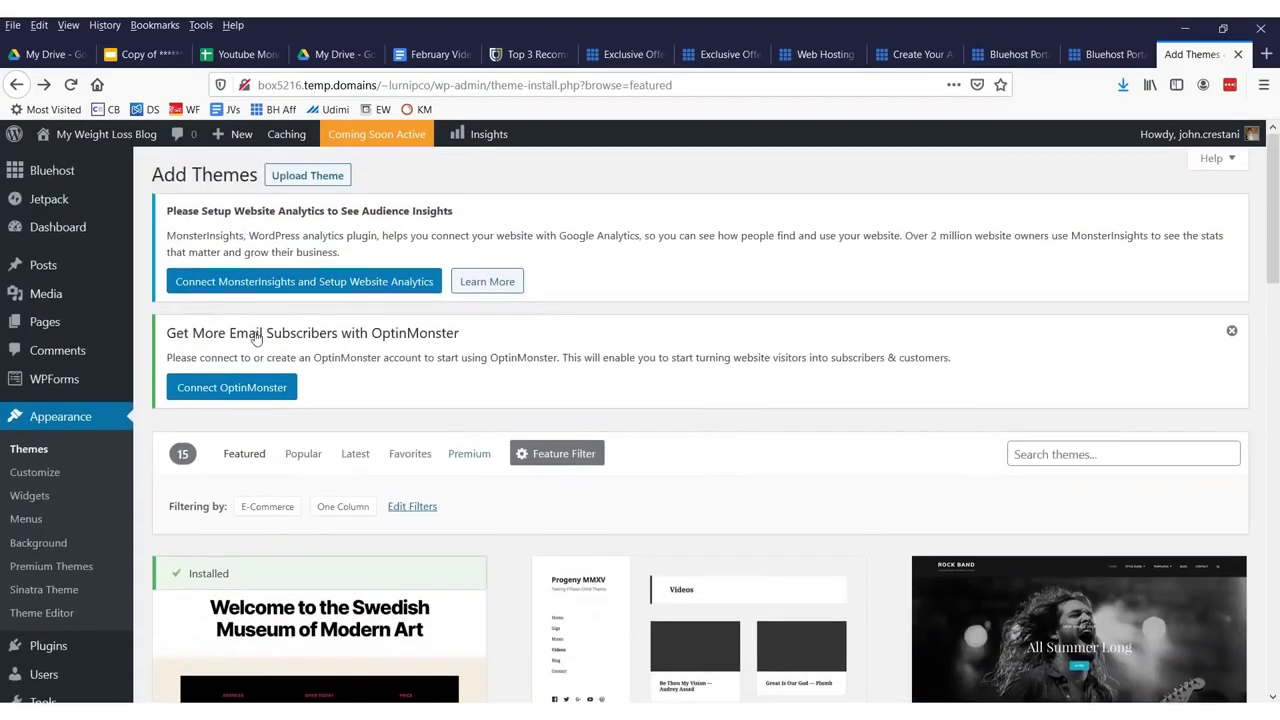
{"action": "scroll", "coordinate": [370, 325], "scroll_direction": "down", "scroll_amount": 4}
{"action": "scroll", "coordinate": [420, 360], "scroll_direction": "down", "scroll_amount": 2}
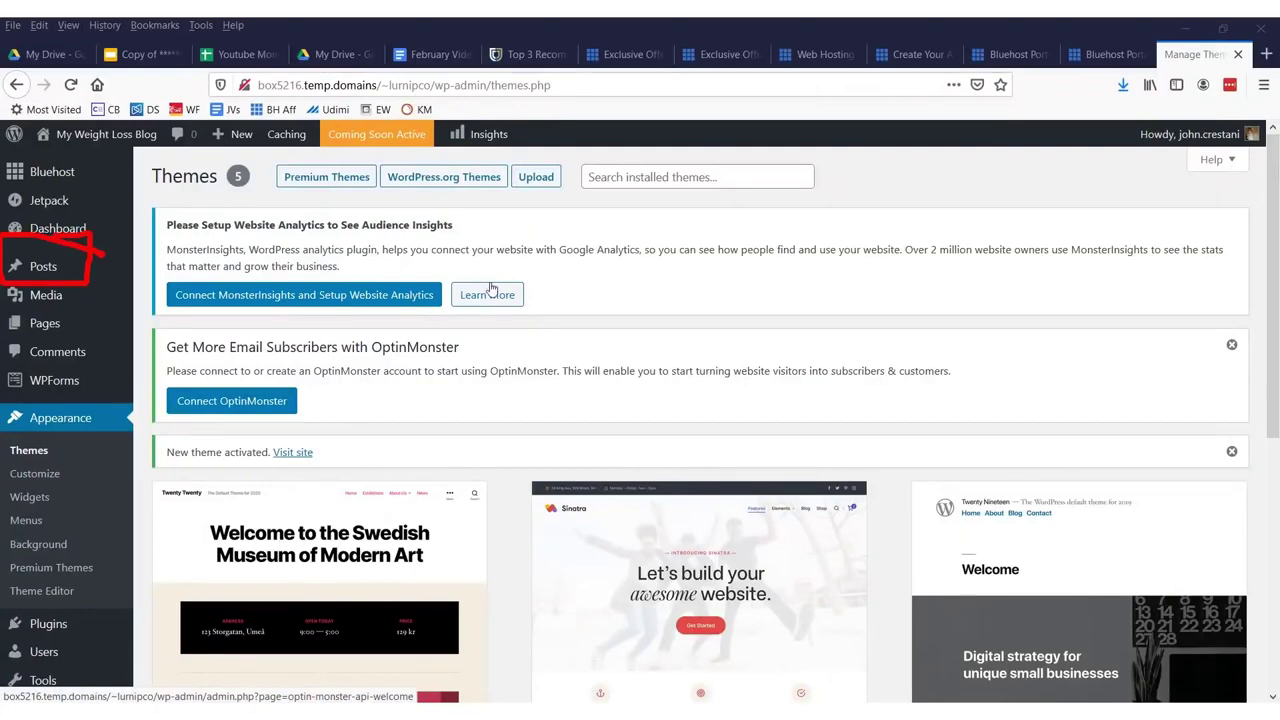
Step: Start a new blog post from Posts and dismiss the welcome tip
{"action": "left_click_drag", "start_coordinate": [490, 288], "coordinate": [165, 243]}
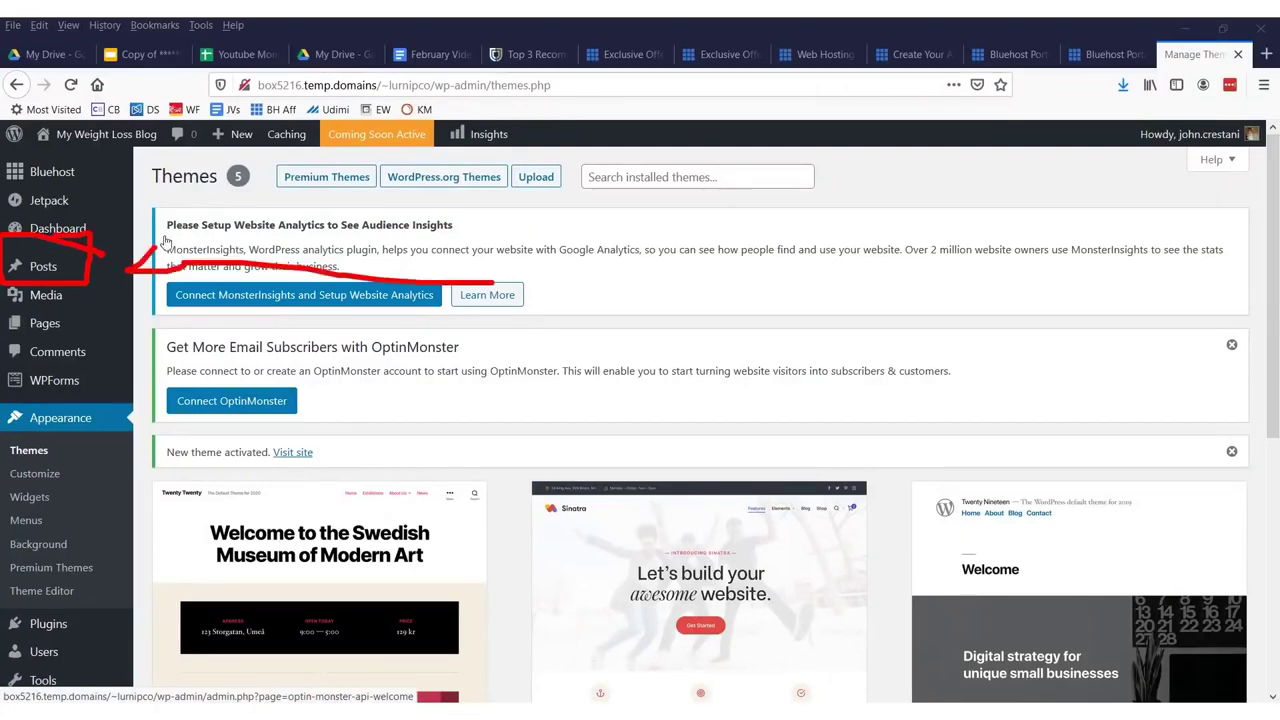
{"action": "left_click", "coordinate": [45, 266]}
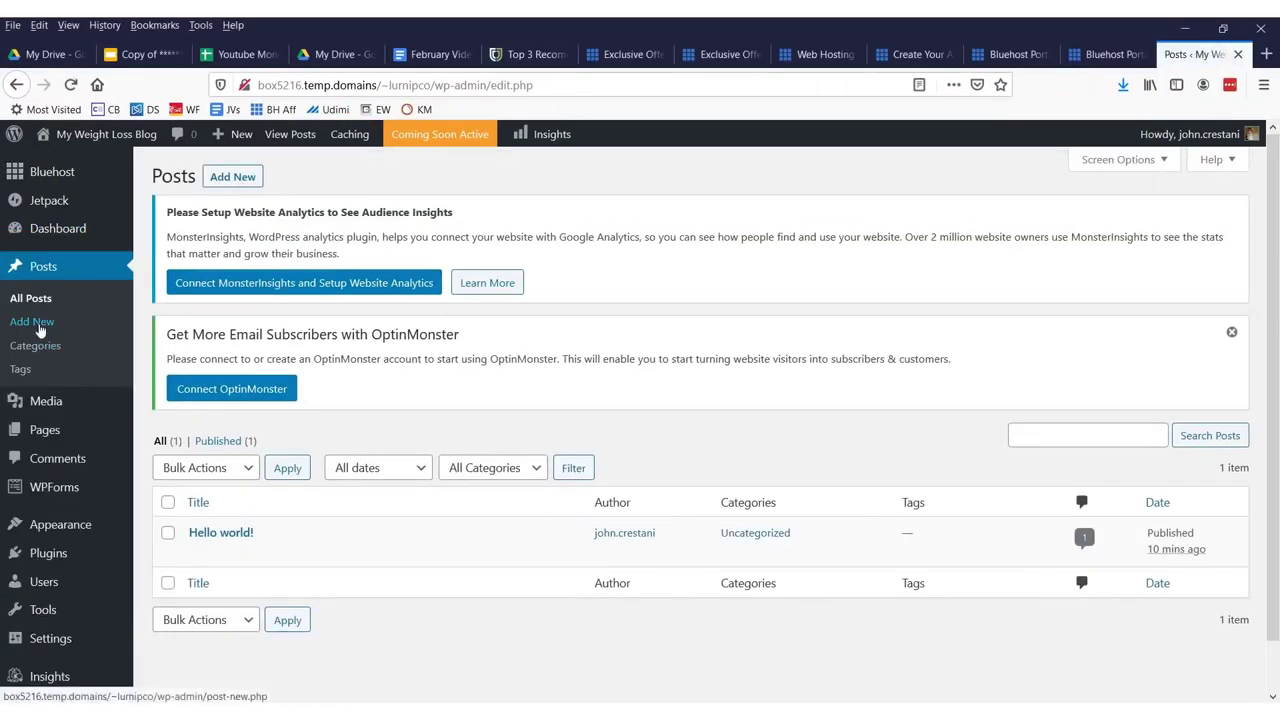
{"action": "left_click", "coordinate": [32, 319]}
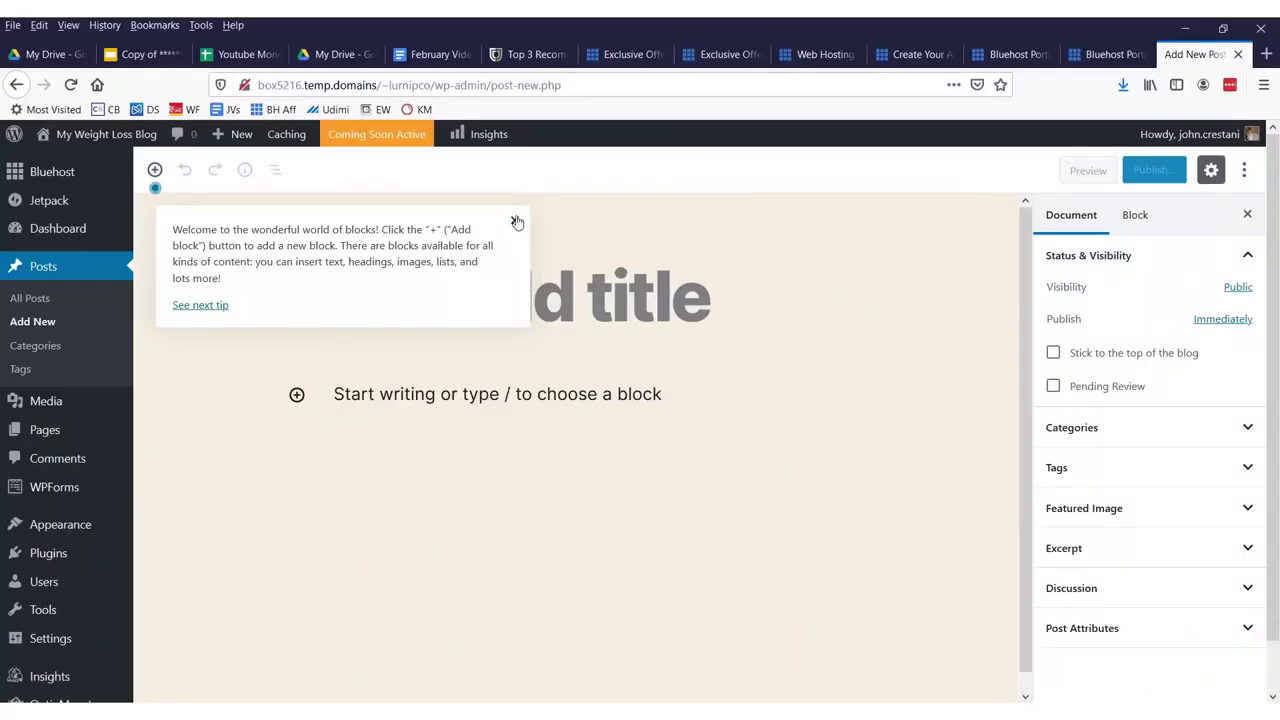
{"action": "left_click", "coordinate": [515, 220]}
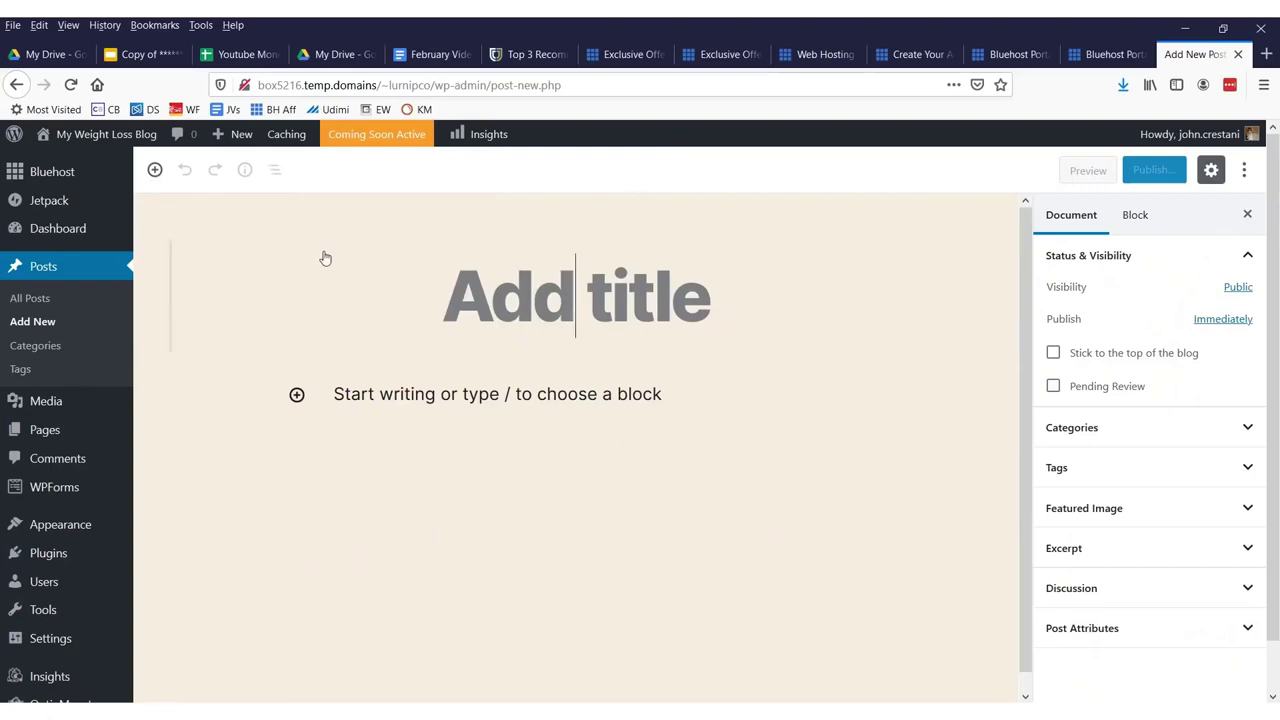
Step: Title the post 'How I lost weight drinking beer!' and add an intro line and LINK paragraph
{"action": "type", "text": "How Host"}
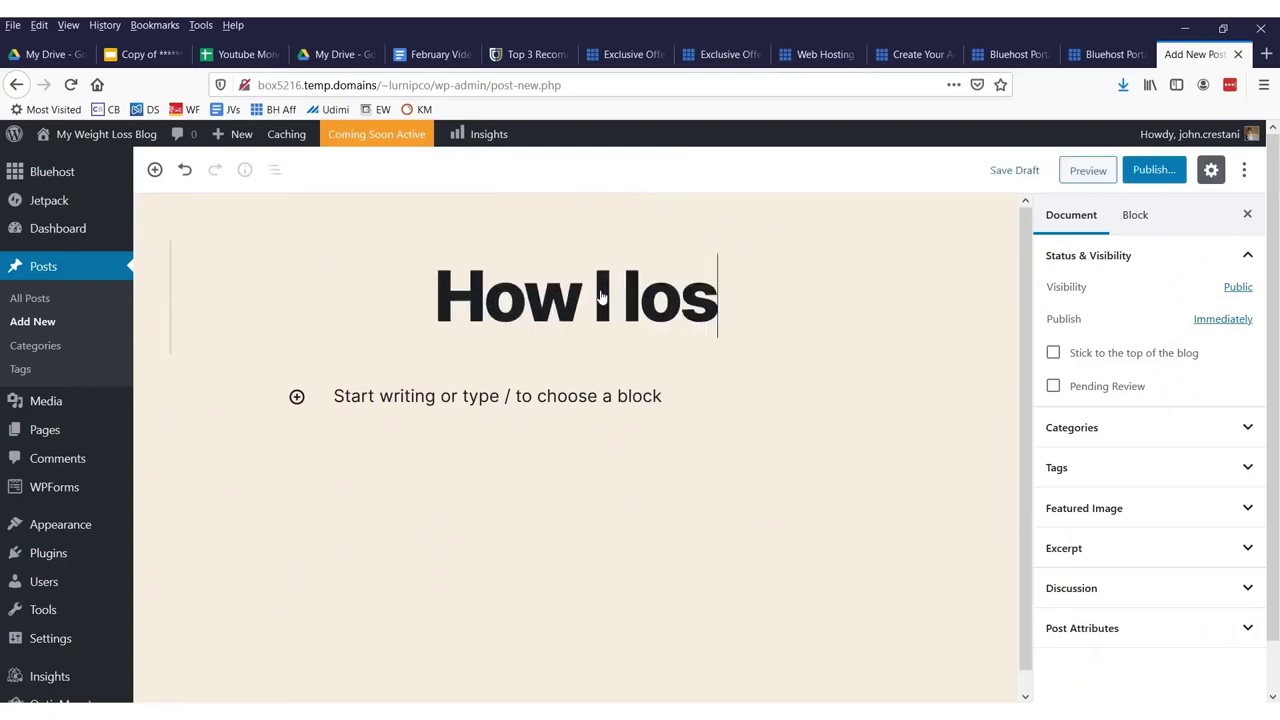
{"action": "type", "text": " weight drink"}
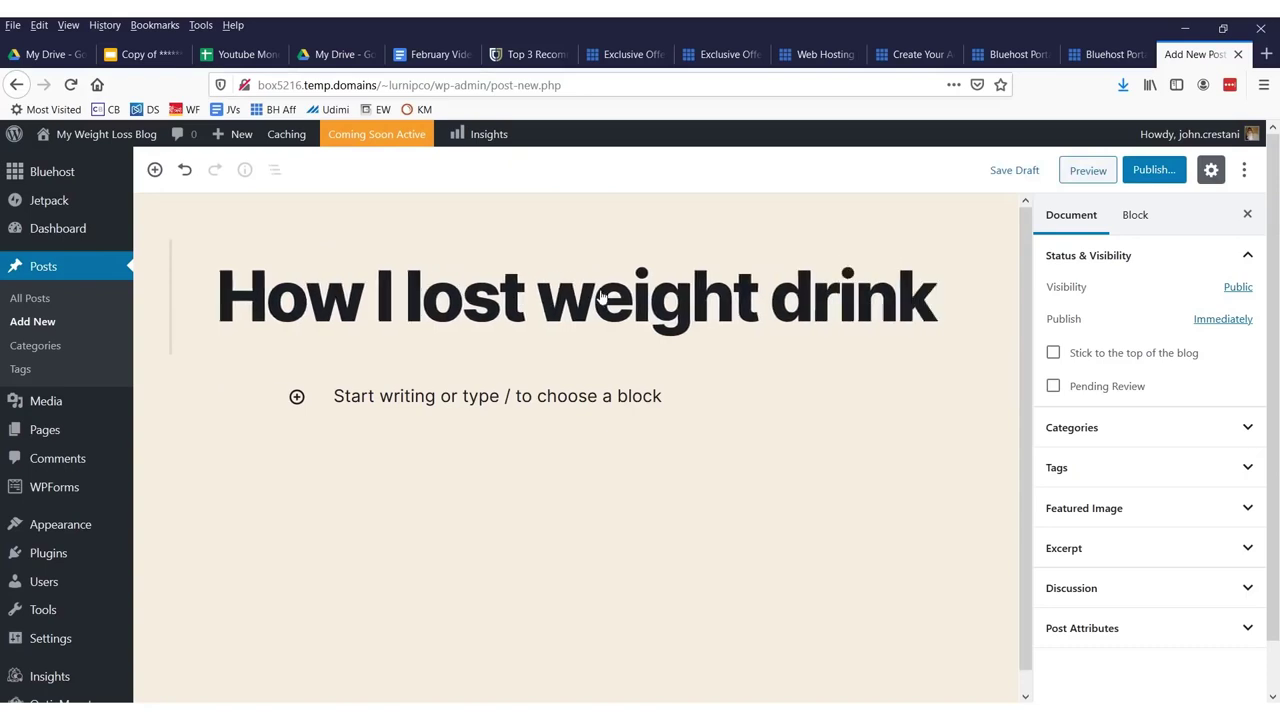
{"action": "type", "text": "ing beer!"}
{"action": "left_click", "coordinate": [597, 479]}
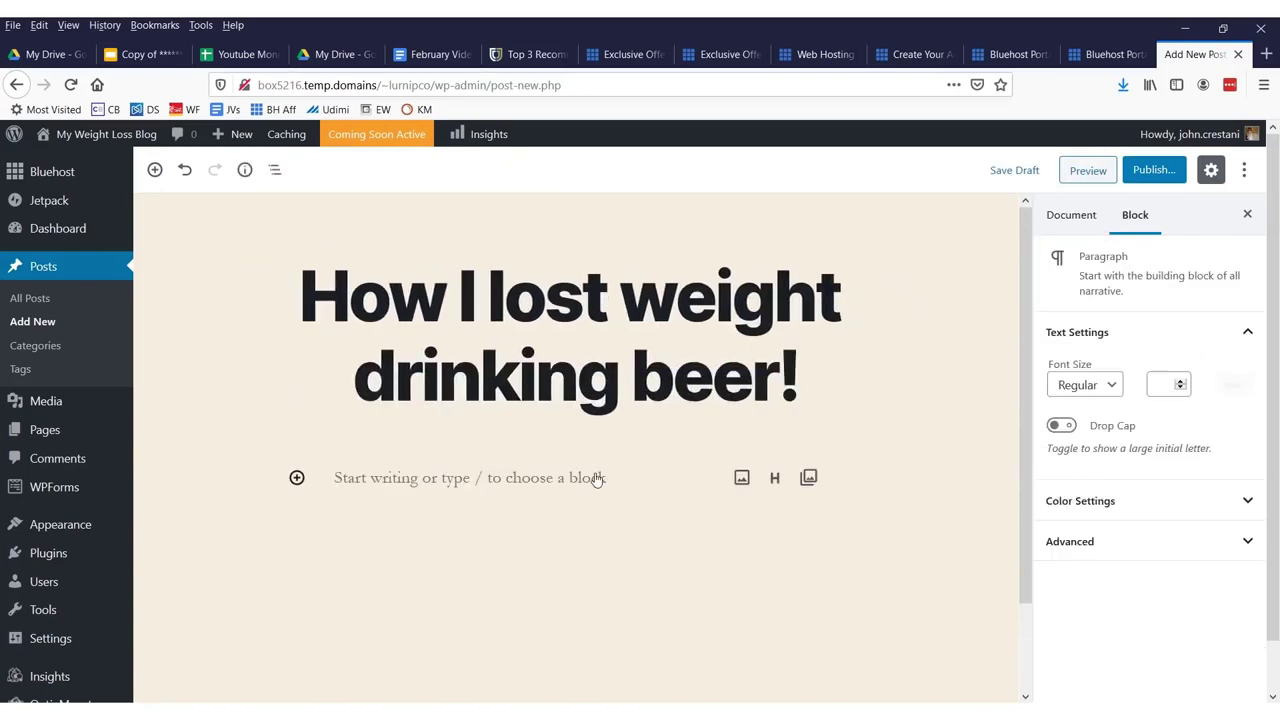
{"action": "type", "text": "Heres how and here are my recommen"}
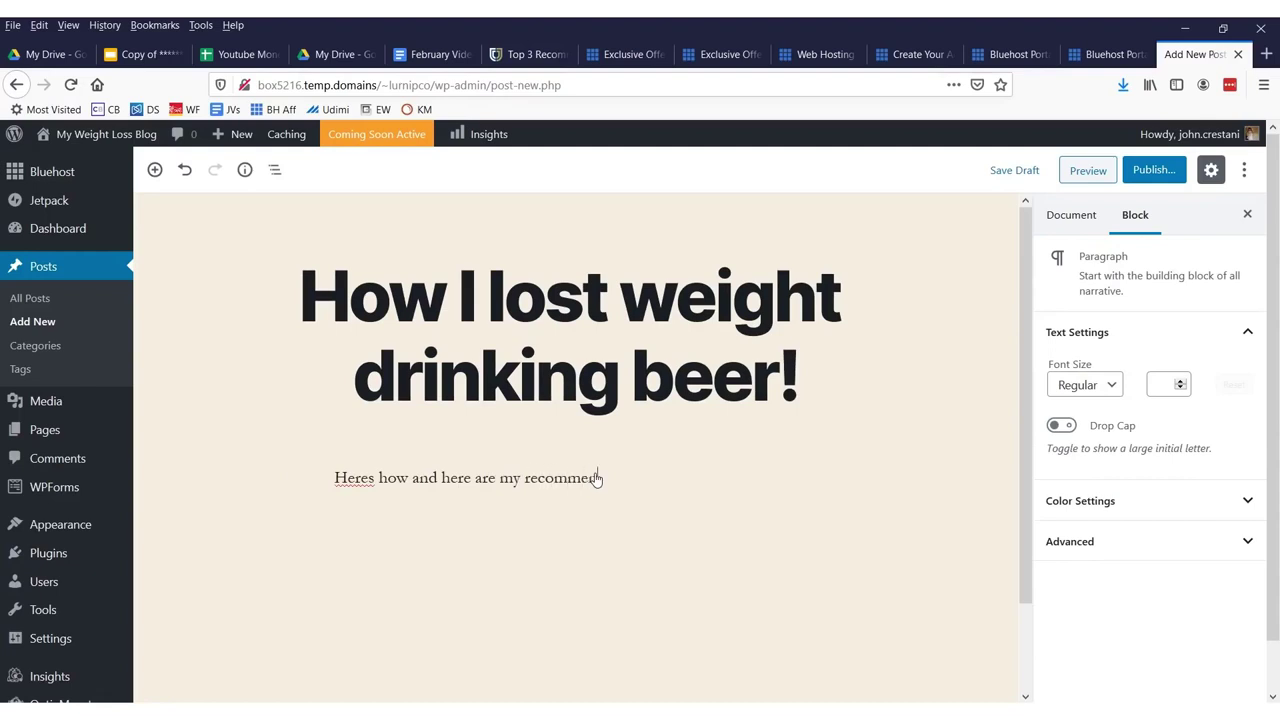
{"action": "type", "text": "s"}
{"action": "key", "text": "Return"}
{"action": "type", "text": "LINK"}
{"action": "key", "text": "Return"}
{"action": "type", "text": "LINK"}
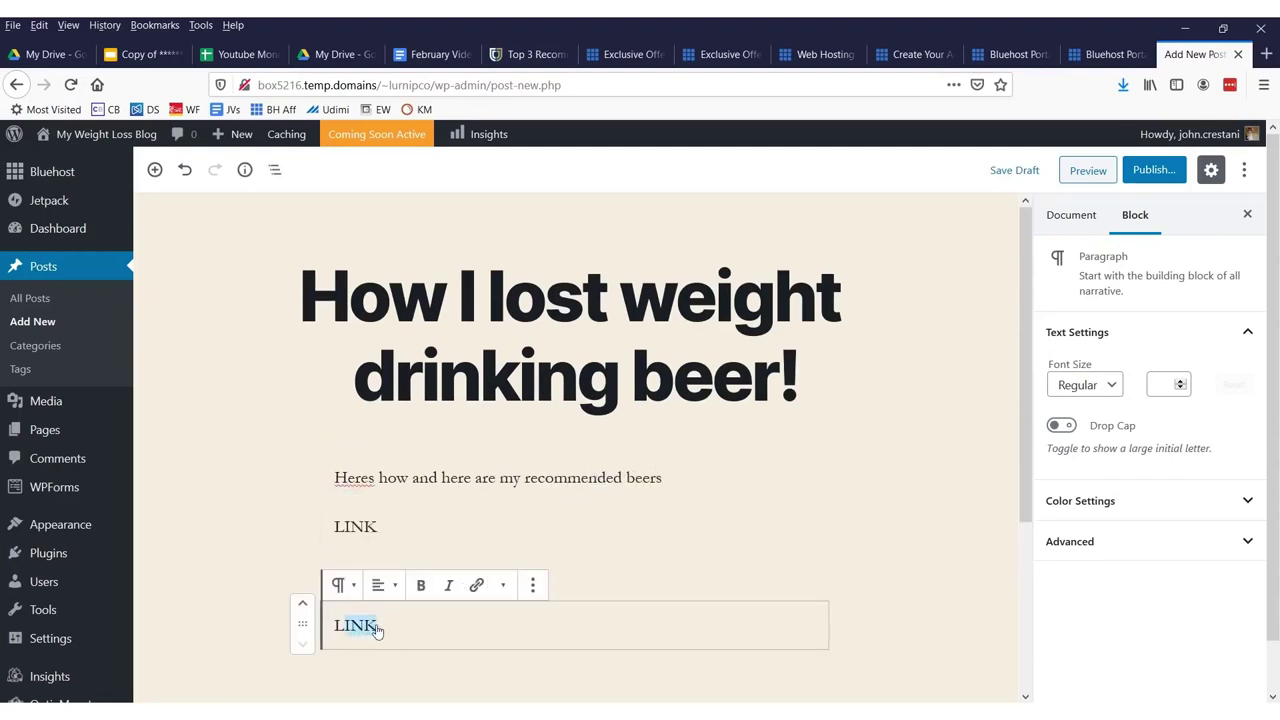
Step: Link the last LINK text to google.com
{"action": "left_click", "coordinate": [476, 586]}
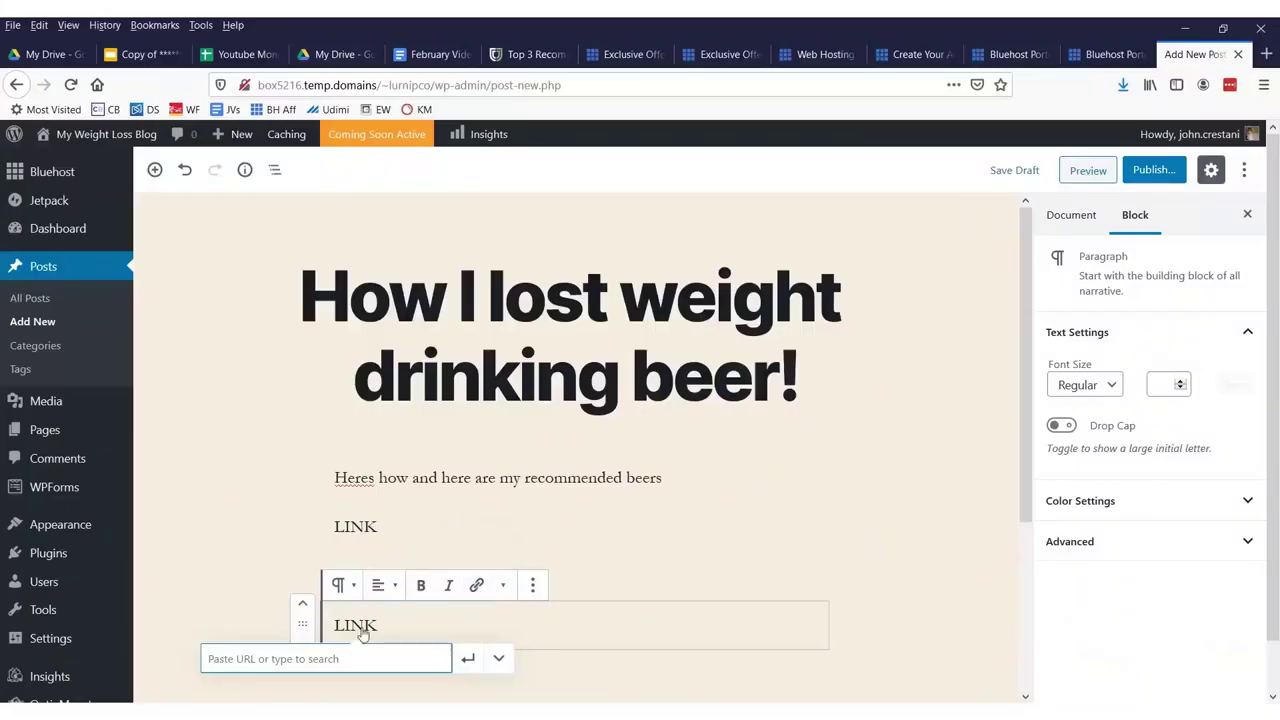
{"action": "type", "text": "http:/h"}
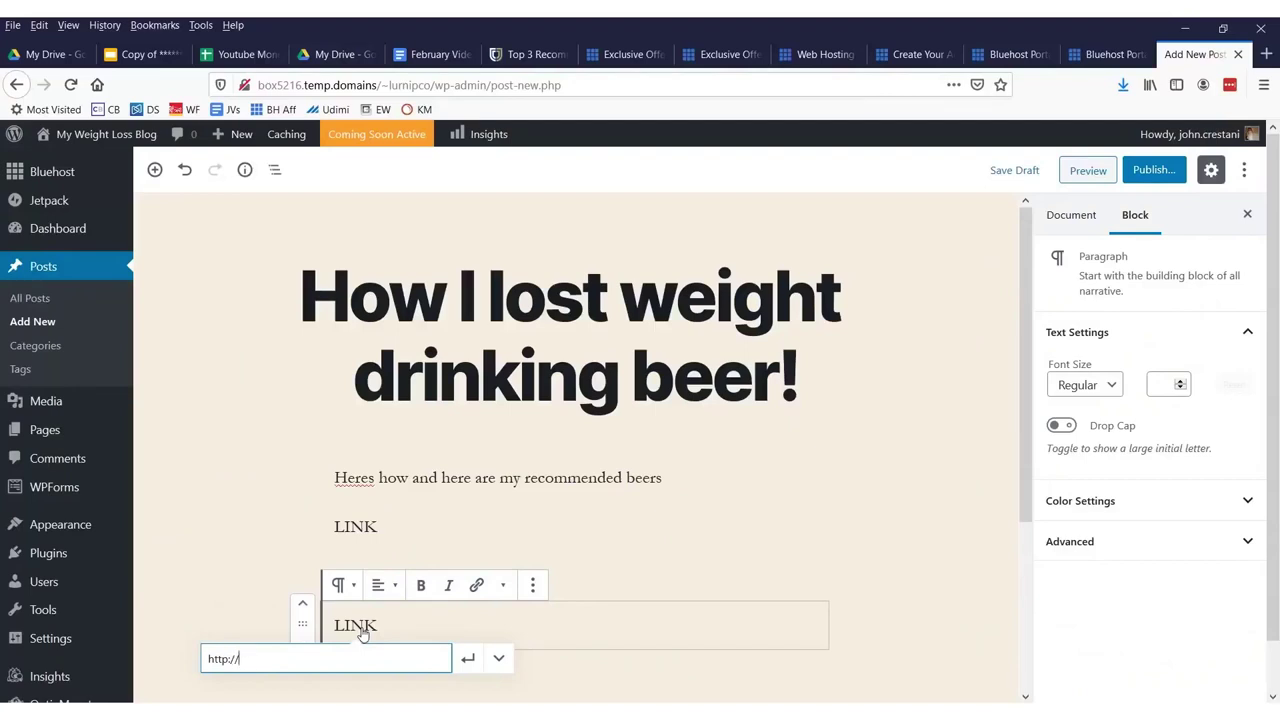
{"action": "type", "text": "google.com"}
{"action": "key", "text": "Return"}
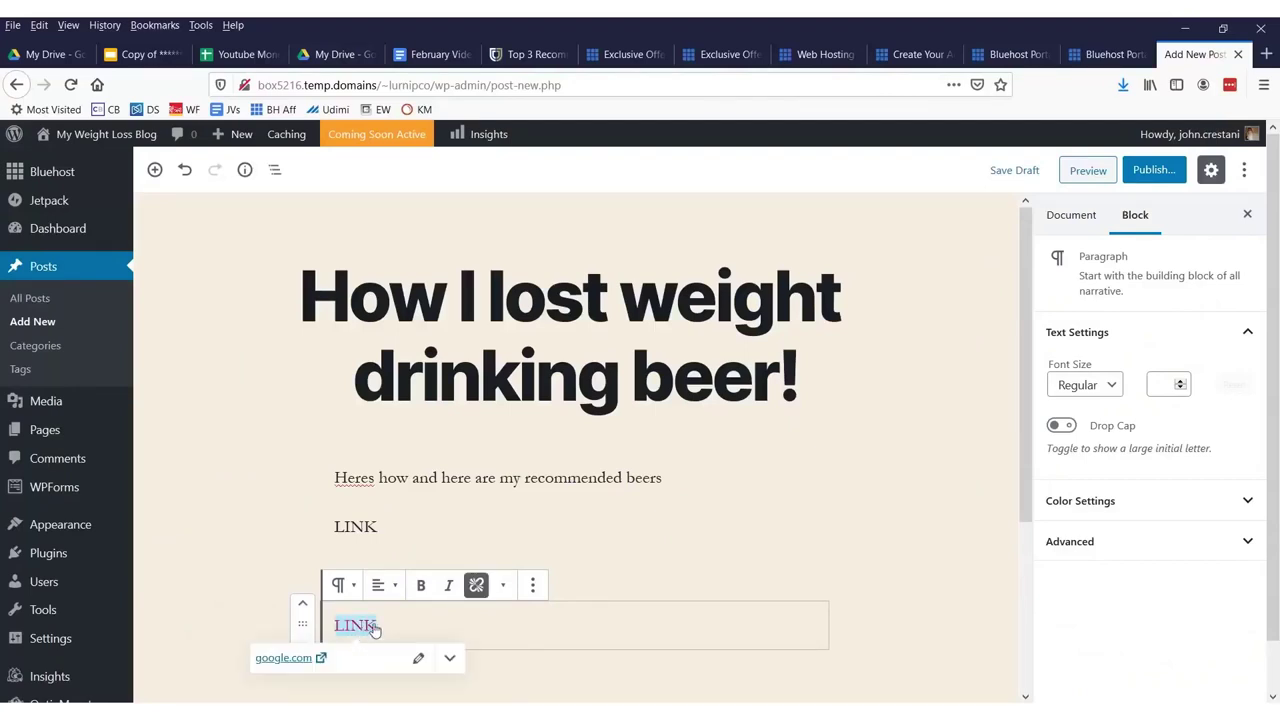
{"action": "left_click", "coordinate": [691, 534]}
Step: Publish the 'How I lost weight drinking beer!' post
{"action": "left_click_drag", "start_coordinate": [1192, 154], "coordinate": [1068, 175]}
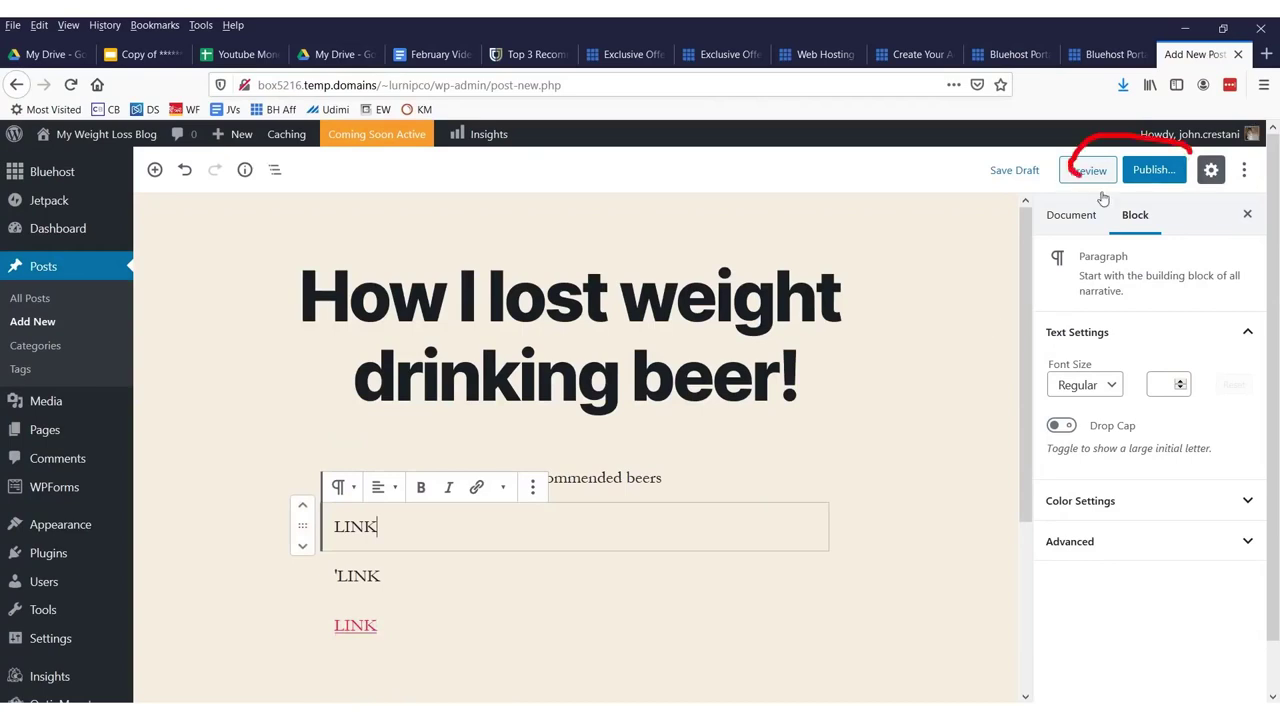
{"action": "mouse_move", "coordinate": [1175, 140]}
{"action": "left_mouse_down"}
{"action": "mouse_move", "coordinate": [1190, 215]}
{"action": "mouse_move", "coordinate": [1068, 160]}
{"action": "mouse_move", "coordinate": [1055, 222]}
{"action": "left_mouse_up"}
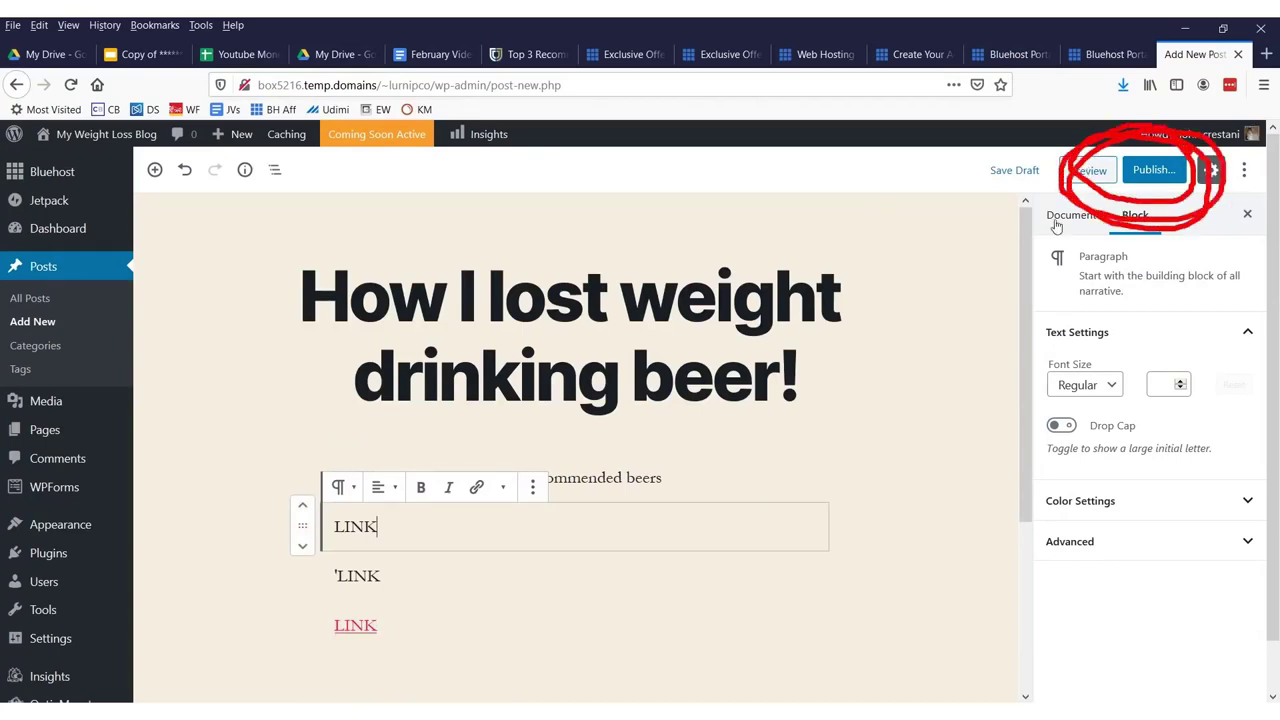
{"action": "mouse_move", "coordinate": [598, 466]}
{"action": "left_mouse_down"}
{"action": "mouse_move", "coordinate": [660, 358]}
{"action": "mouse_move", "coordinate": [1040, 172]}
{"action": "left_mouse_up"}
{"action": "left_click", "coordinate": [1154, 170]}
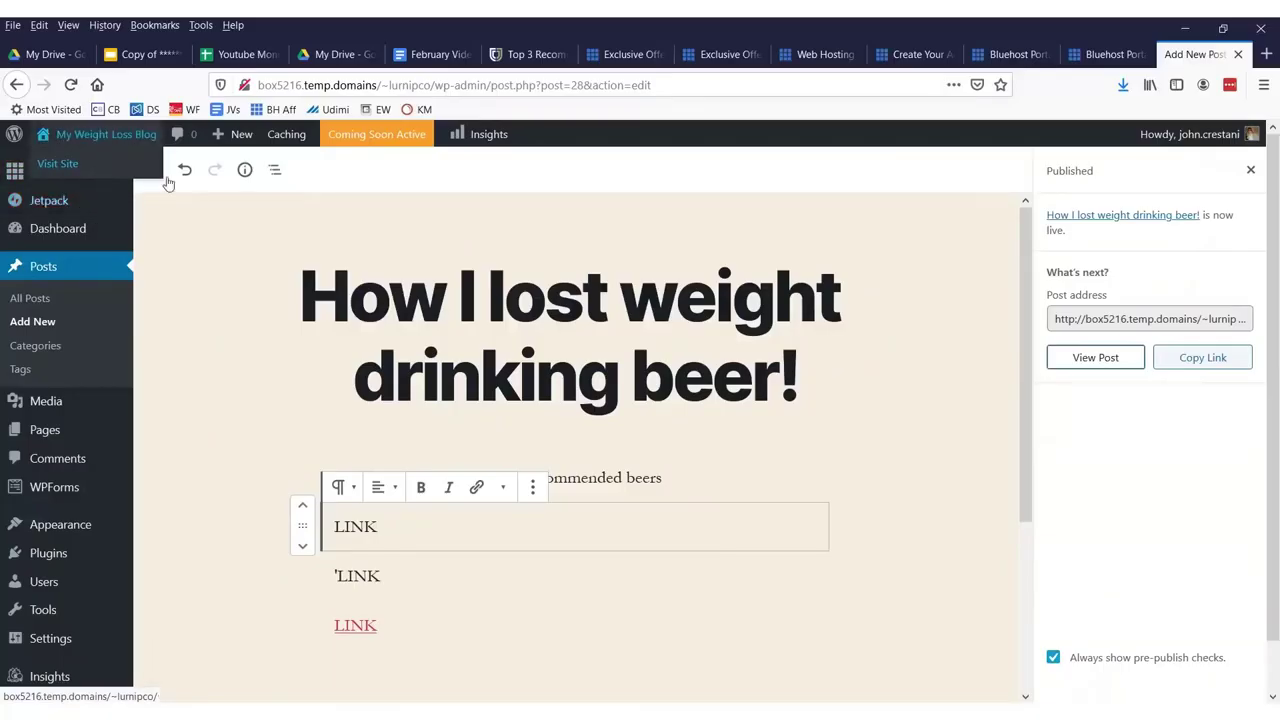
Step: From the Bluehost Home page, launch the site to turn off Coming Soon mode
{"action": "mouse_move", "coordinate": [60, 176]}
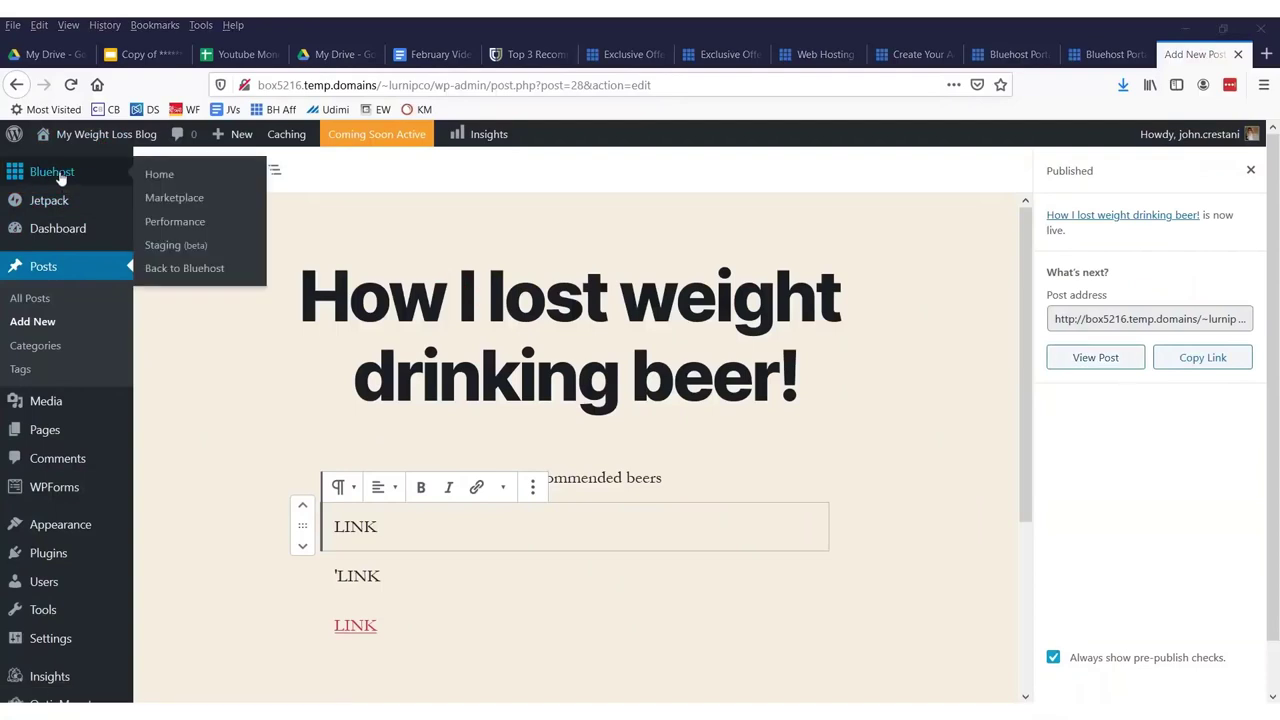
{"action": "left_click", "coordinate": [157, 178]}
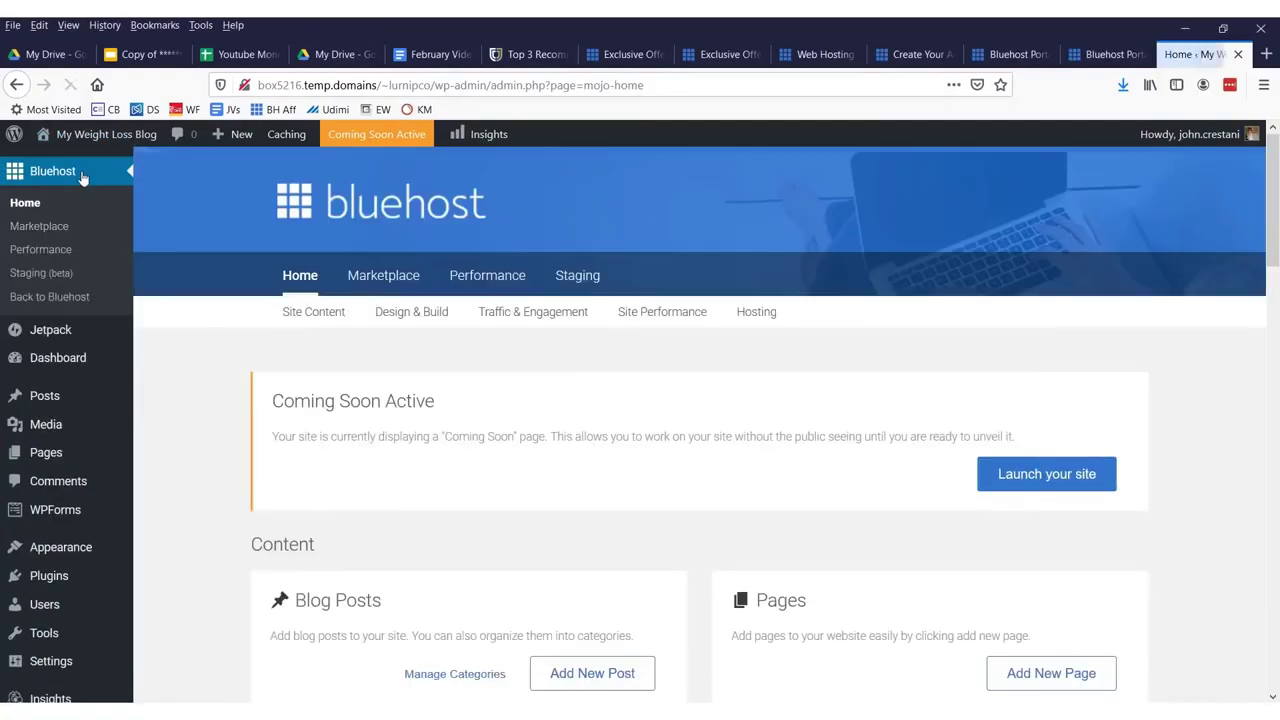
{"action": "scroll", "coordinate": [915, 245], "scroll_direction": "down", "scroll_amount": 3}
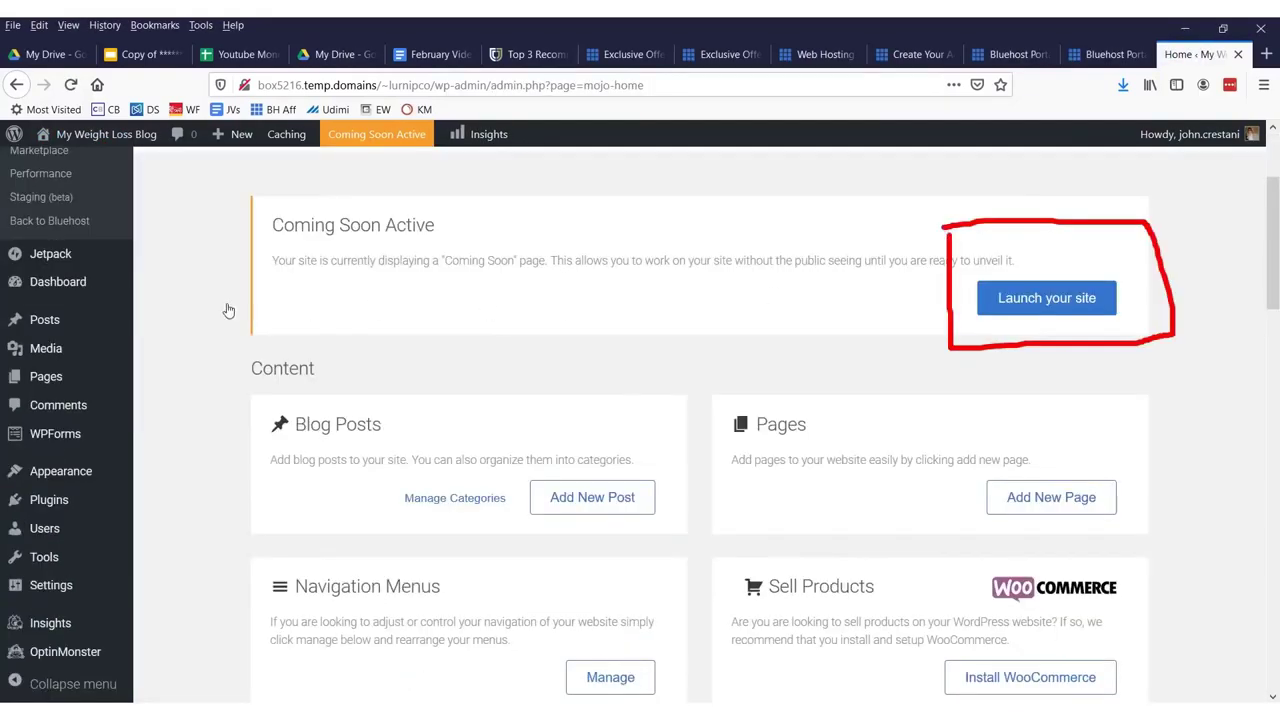
{"action": "mouse_move", "coordinate": [228, 311]}
{"action": "left_mouse_down"}
{"action": "mouse_move", "coordinate": [903, 314]}
{"action": "mouse_move", "coordinate": [844, 371]}
{"action": "left_mouse_up"}
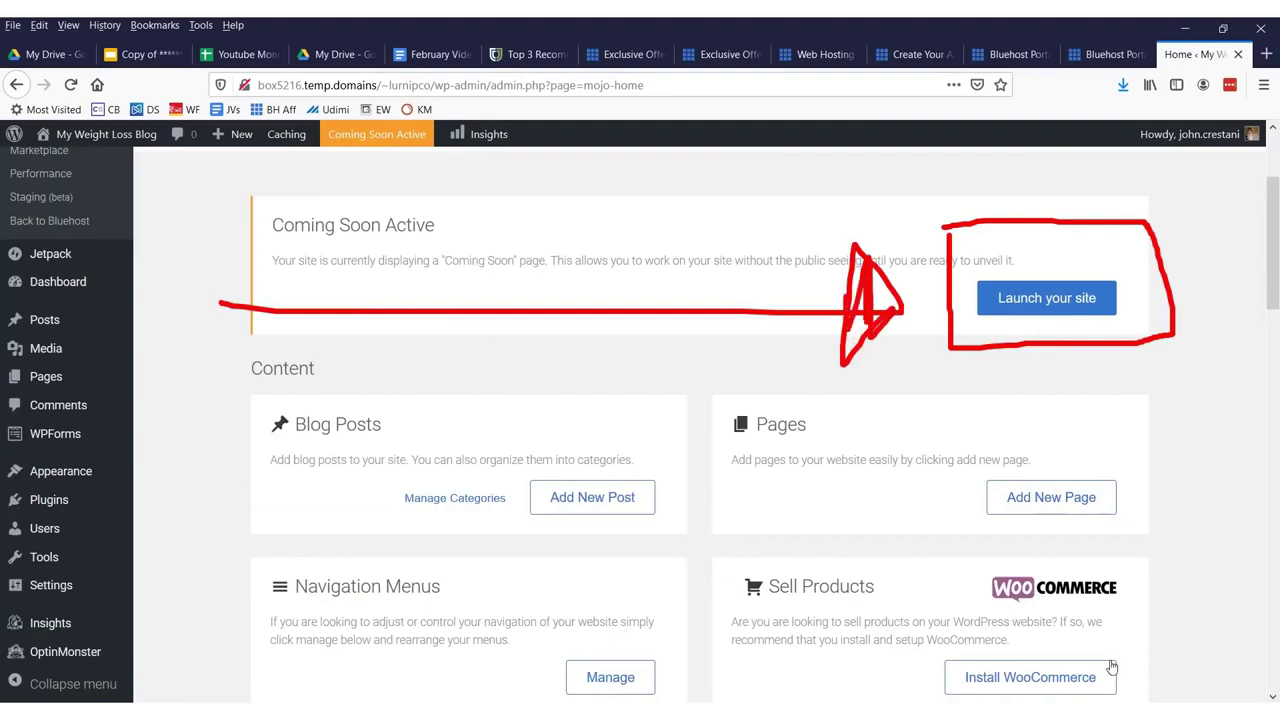
{"action": "left_click_drag", "start_coordinate": [1084, 648], "coordinate": [1070, 462]}
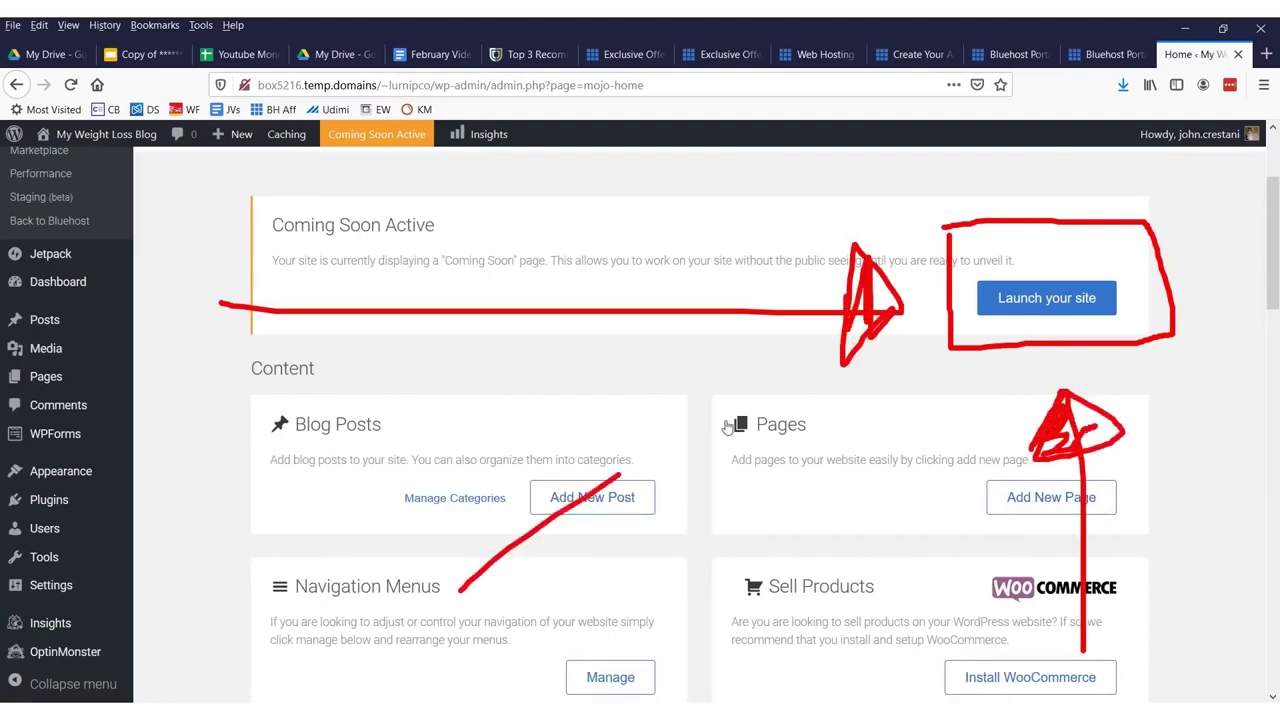
{"action": "left_click", "coordinate": [1010, 495]}
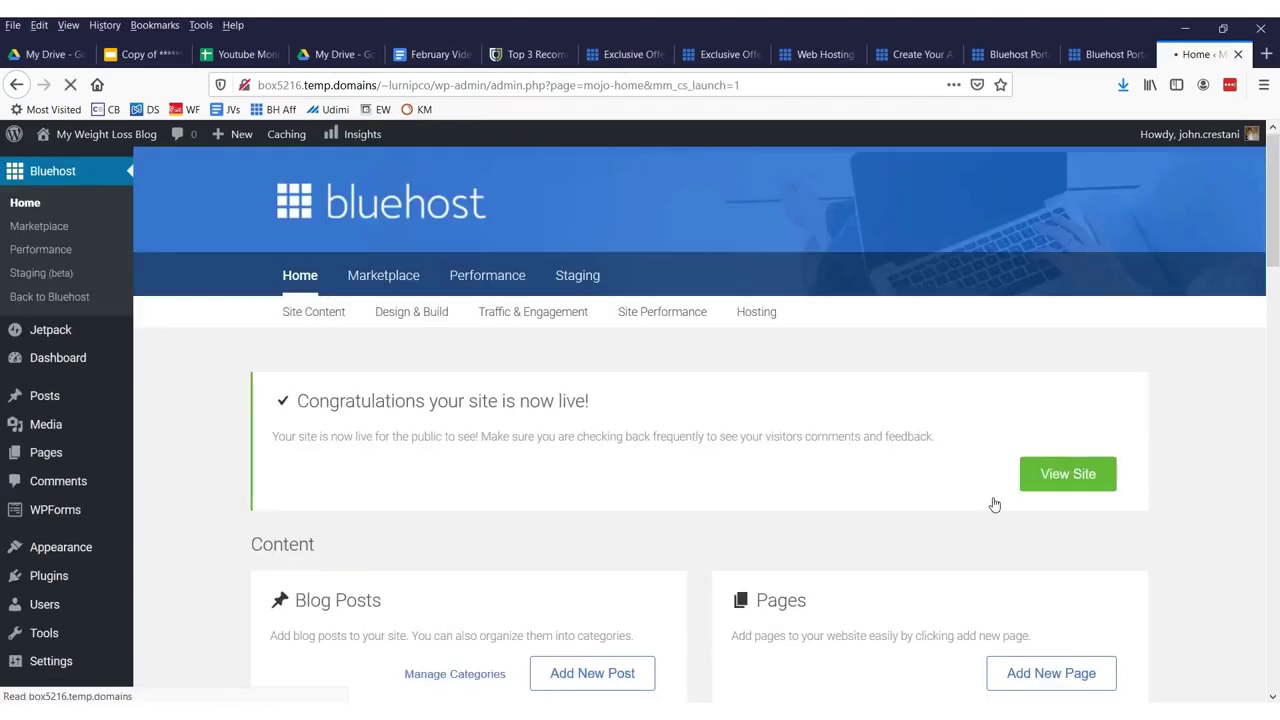